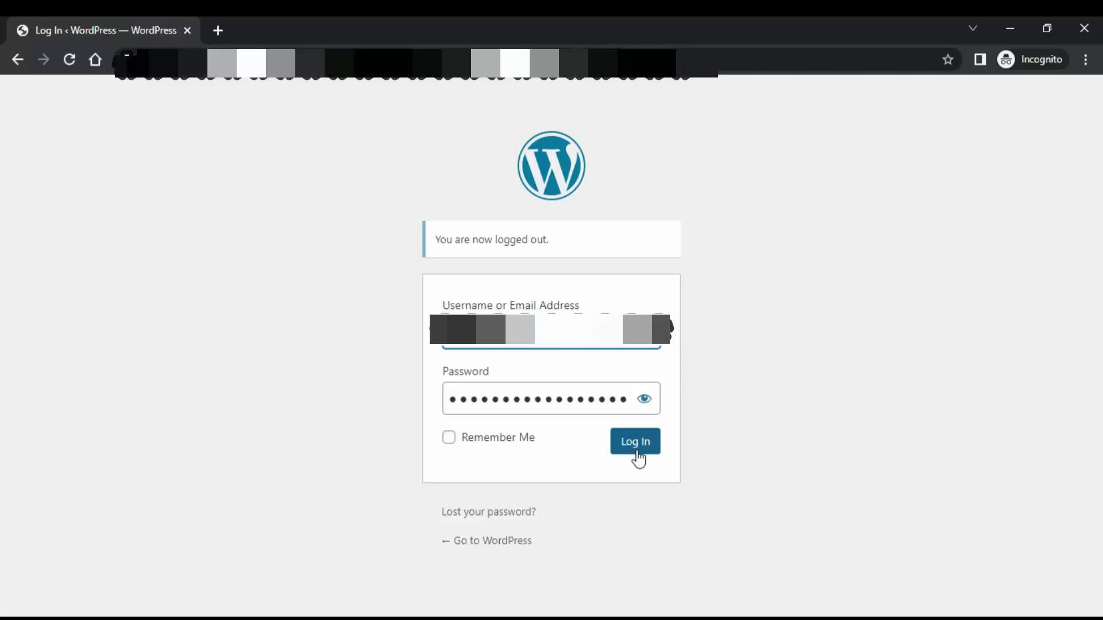
# Step: Log in to the WordPress site with the filled-in credentials and open the page for adding new themes
pyautogui.click(638, 446)
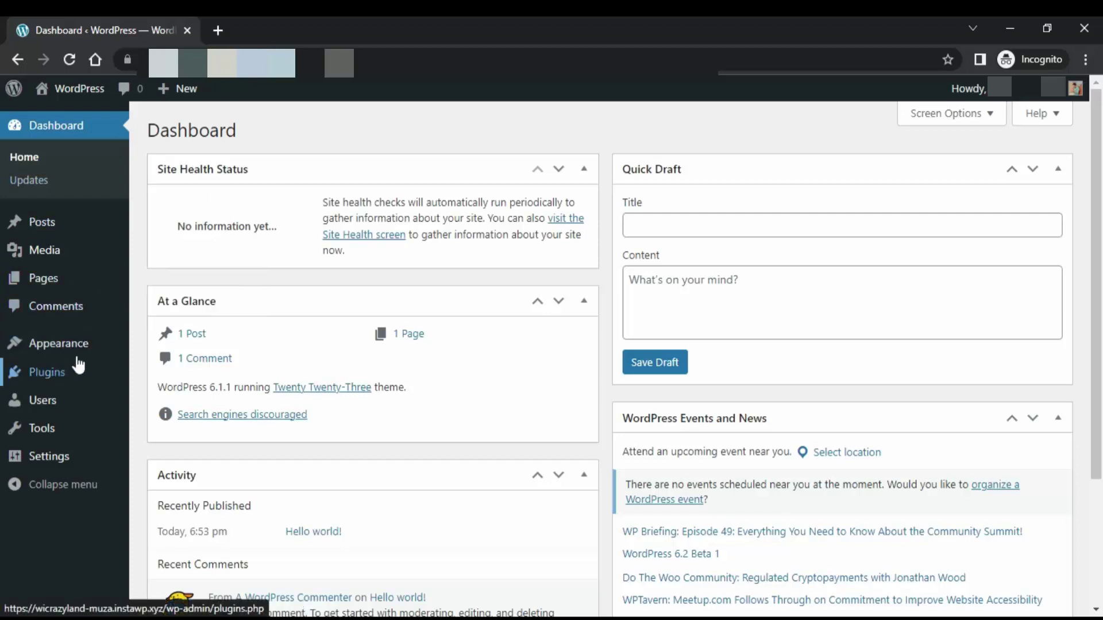
pyautogui.moveTo(61, 345)
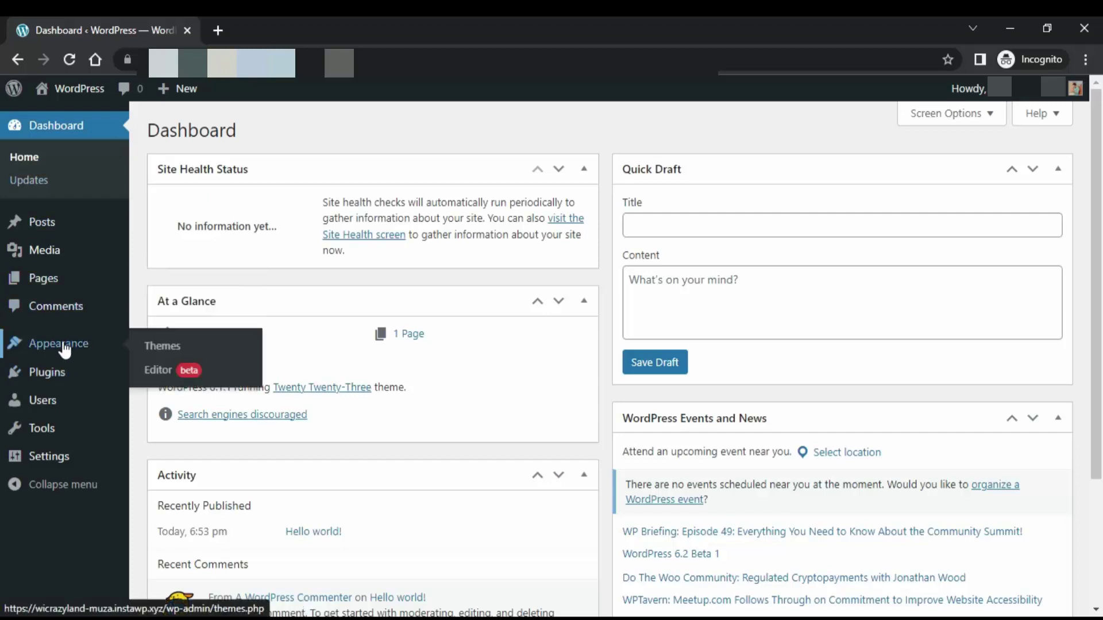
pyautogui.click(170, 352)
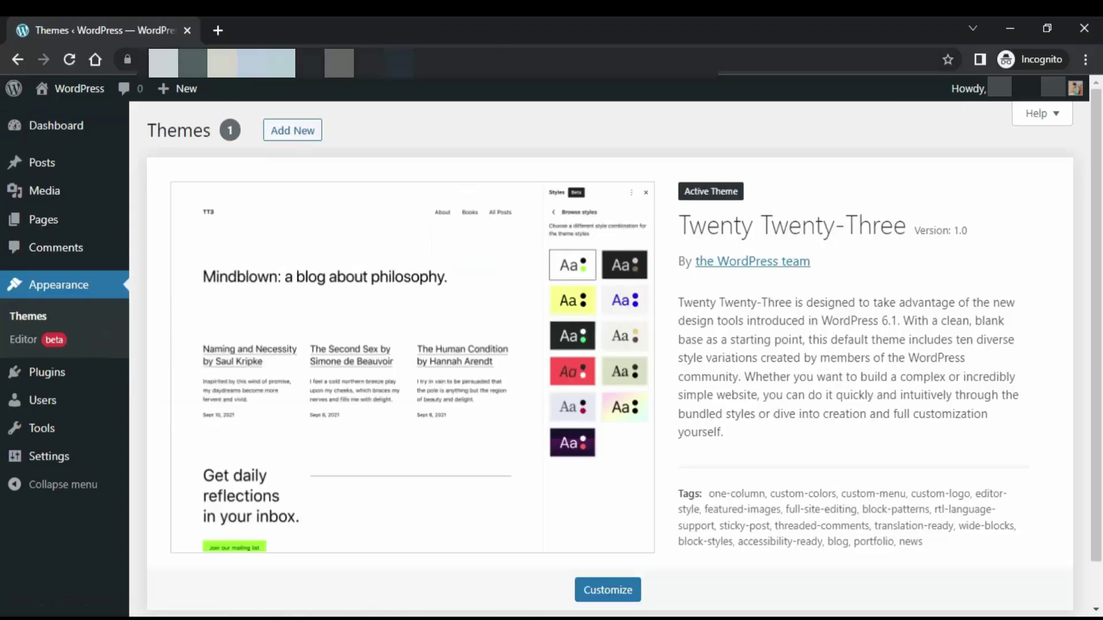
pyautogui.click(294, 136)
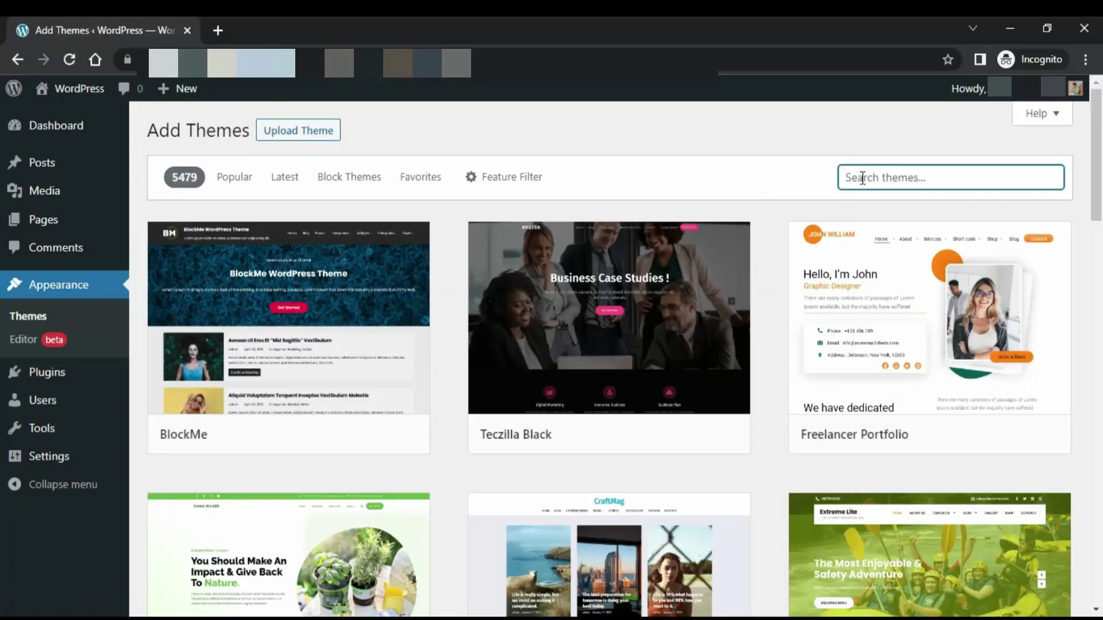
# Step: Search the theme directory for "Sh Shop Mania"
pyautogui.click(863, 178)
pyautogui.write('Sh Sh')
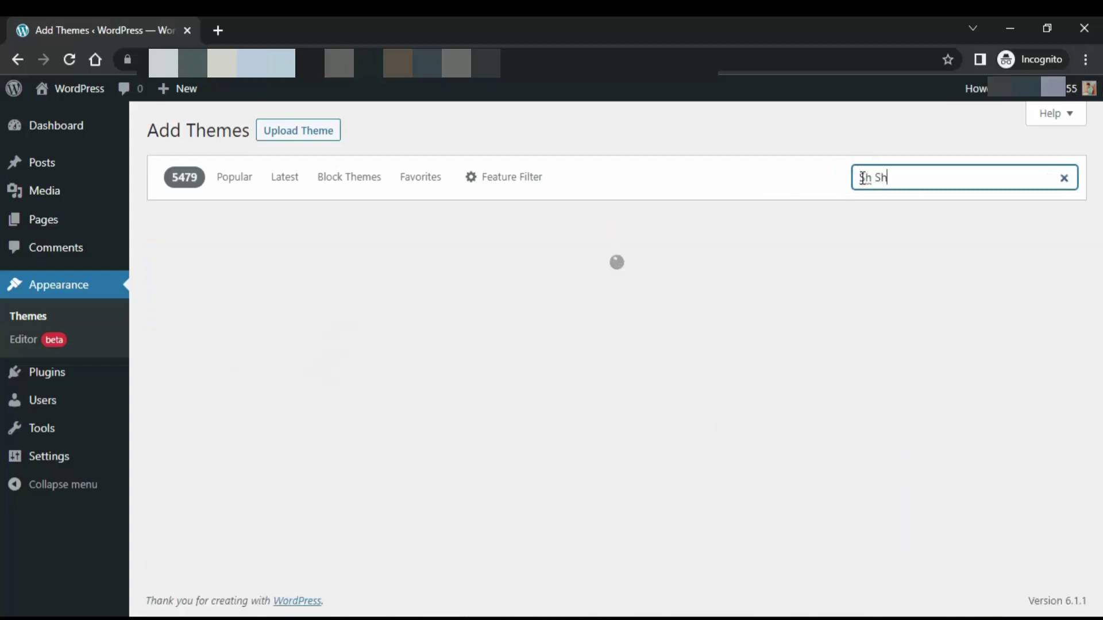
pyautogui.write('op Mania')
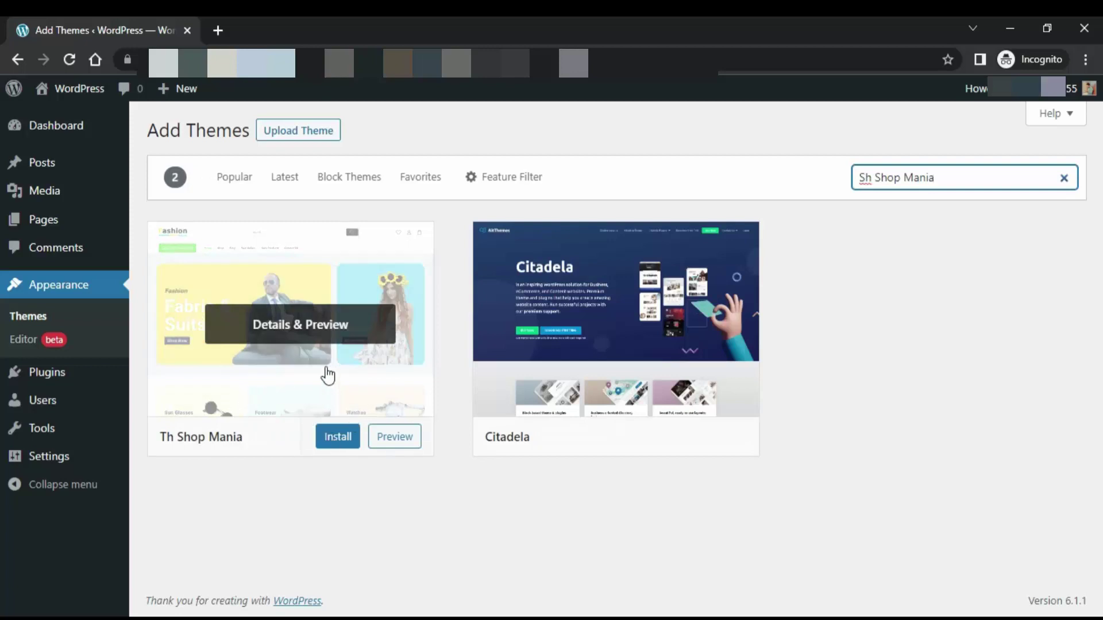
# Step: Preview the Th Shop Mania theme, then install and activate it
pyautogui.click(306, 323)
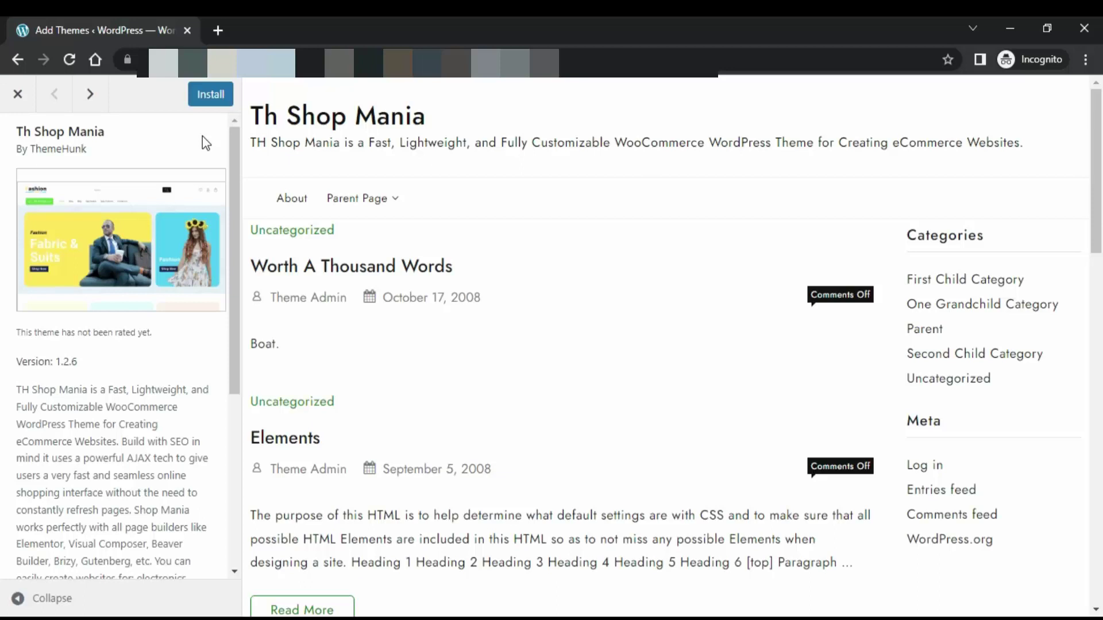
pyautogui.click(210, 101)
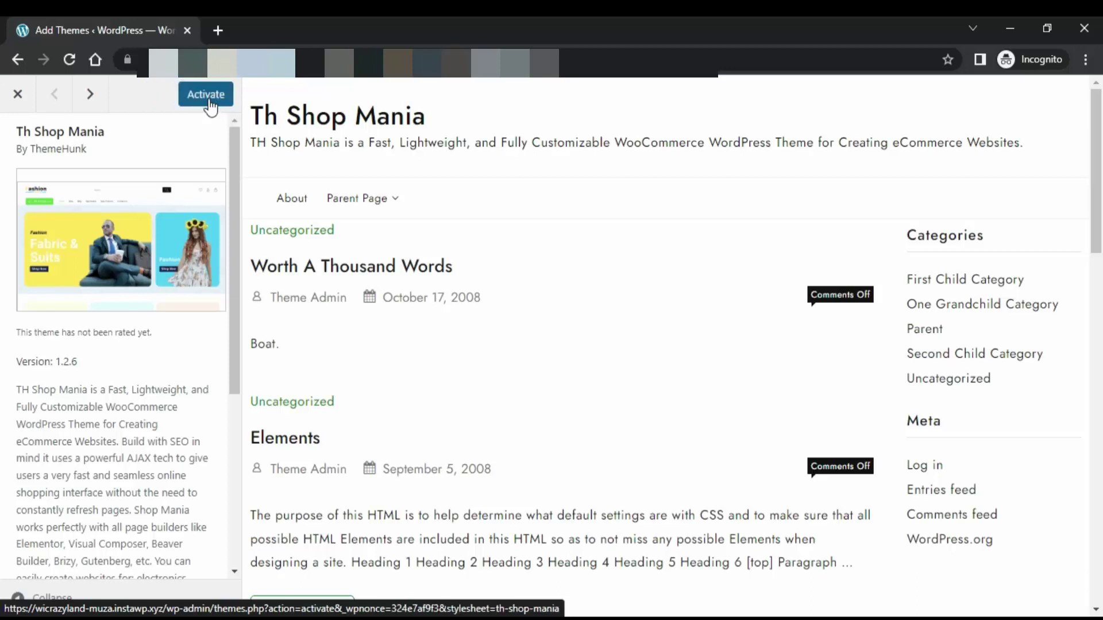
pyautogui.click(210, 105)
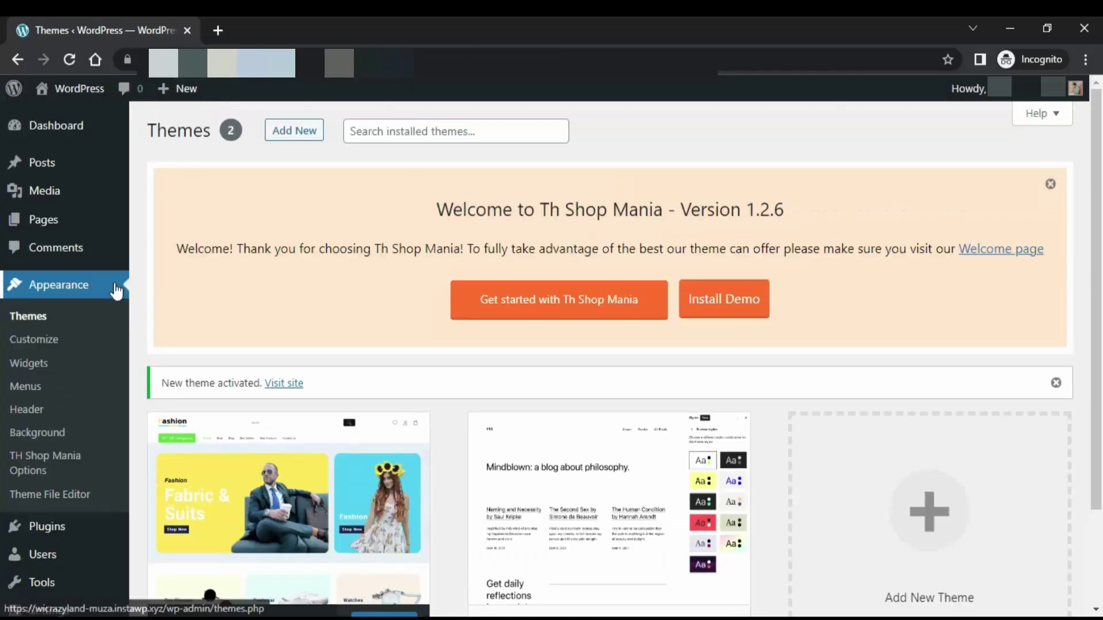
# Step: Install the Hunk Companion and Th All In One Woo Cart plugins from the recommended plugins in TH Shop Mania Options
pyautogui.click(39, 470)
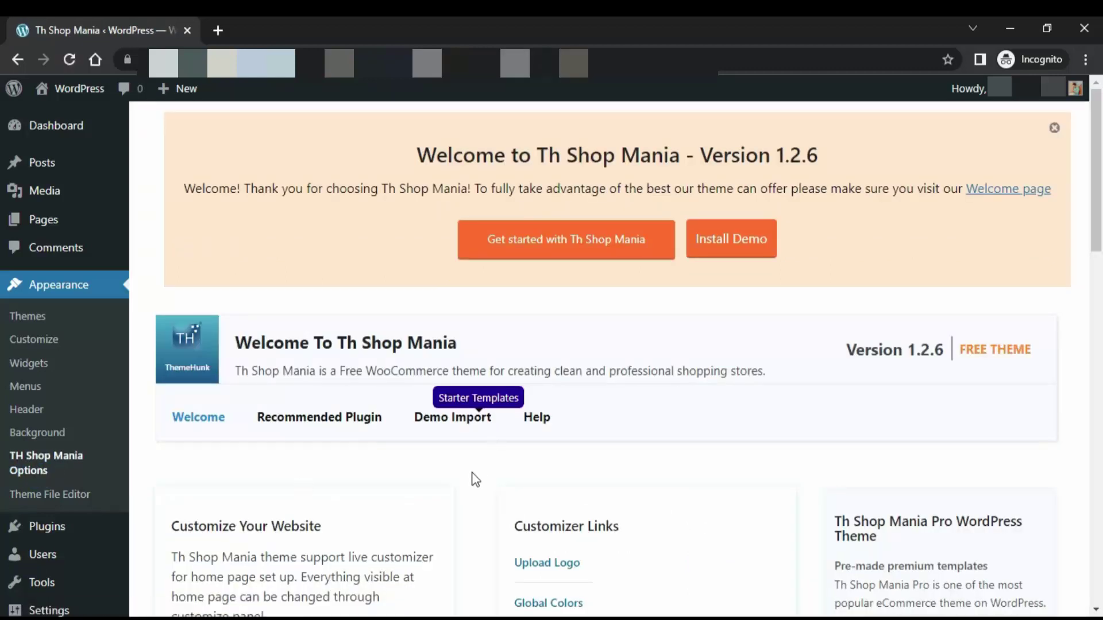
pyautogui.scroll(-2, 476, 480)
pyautogui.scroll(-1, 475, 480)
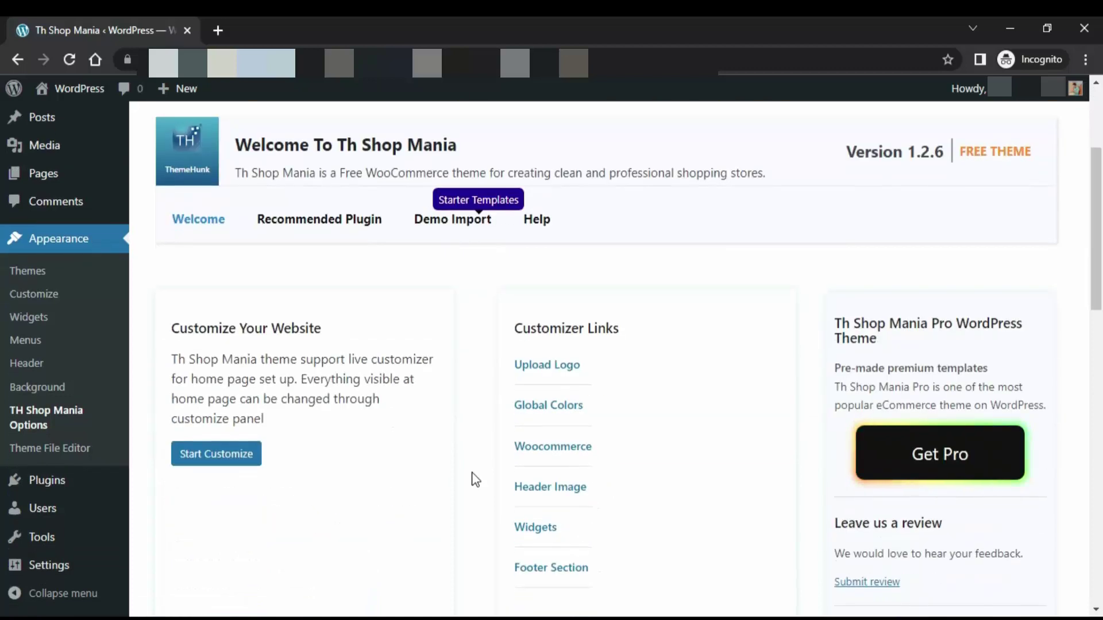
pyautogui.click(339, 226)
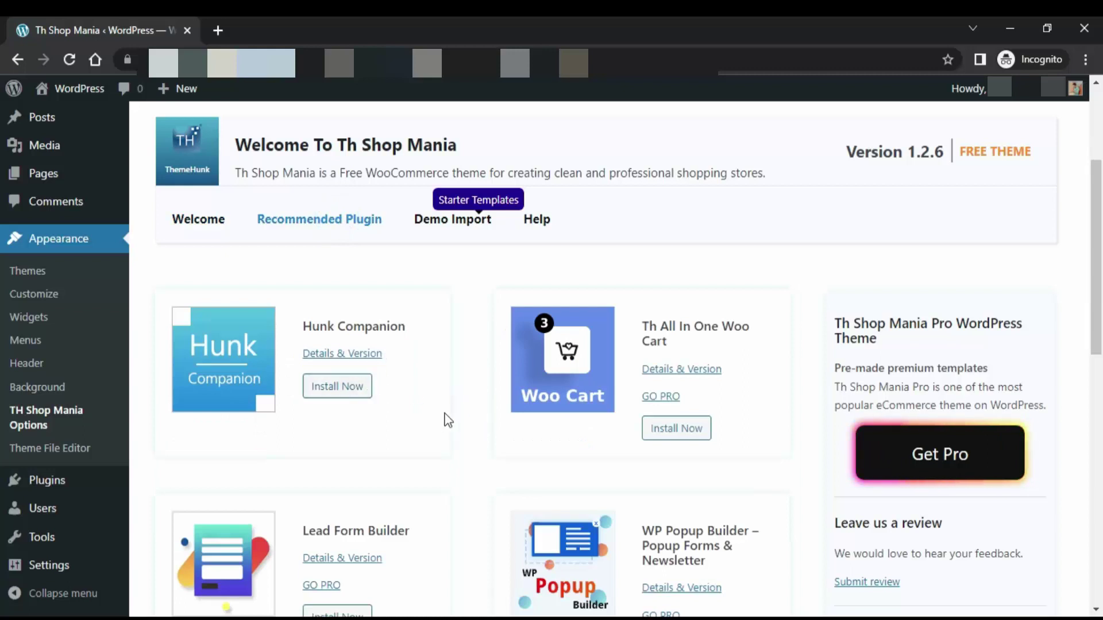
pyautogui.click(353, 394)
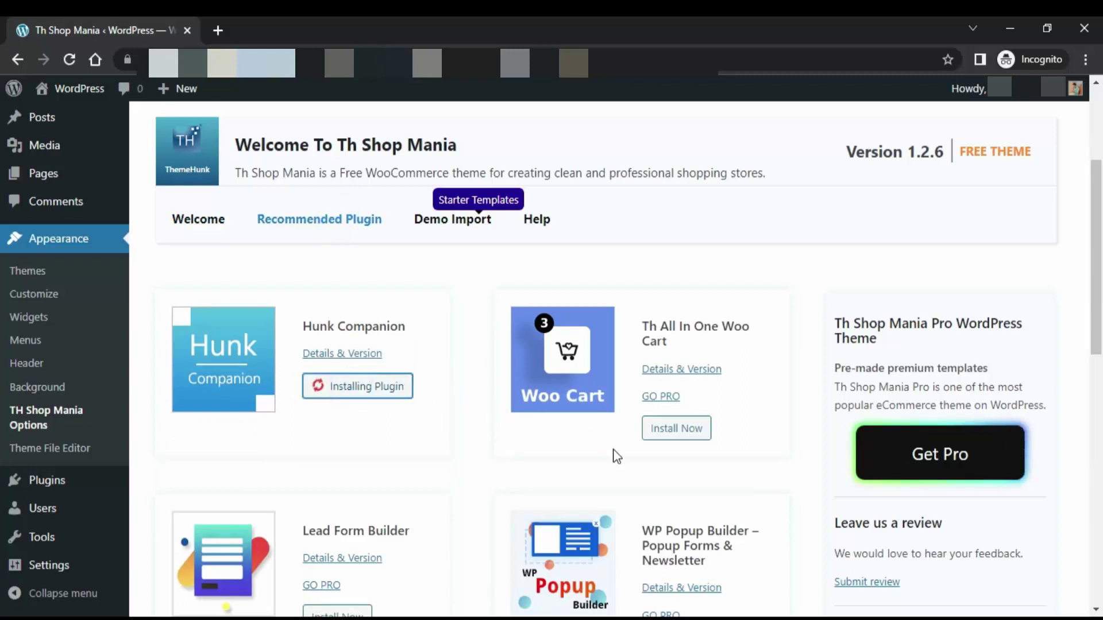
pyautogui.click(672, 434)
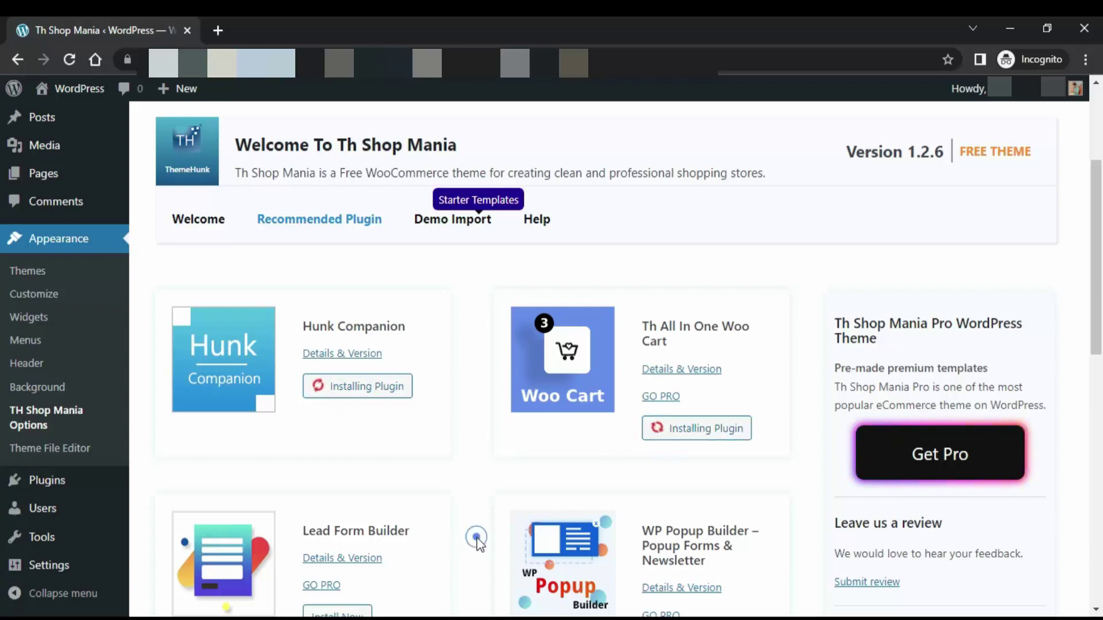
# Step: Install the recommended Lead Form Builder, WP Popup Builder, Th Advance Product Search and Th Product Compare plugins
pyautogui.scroll(-1, 477, 538)
pyautogui.scroll(-4, 477, 537)
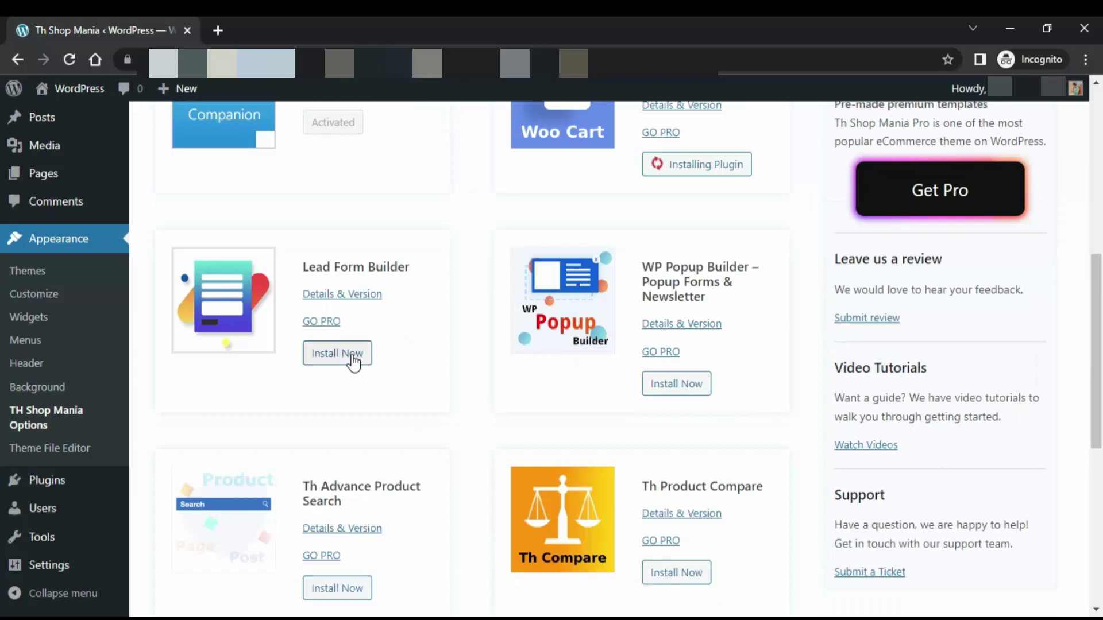
pyautogui.click(695, 388)
pyautogui.click(355, 590)
pyautogui.click(677, 572)
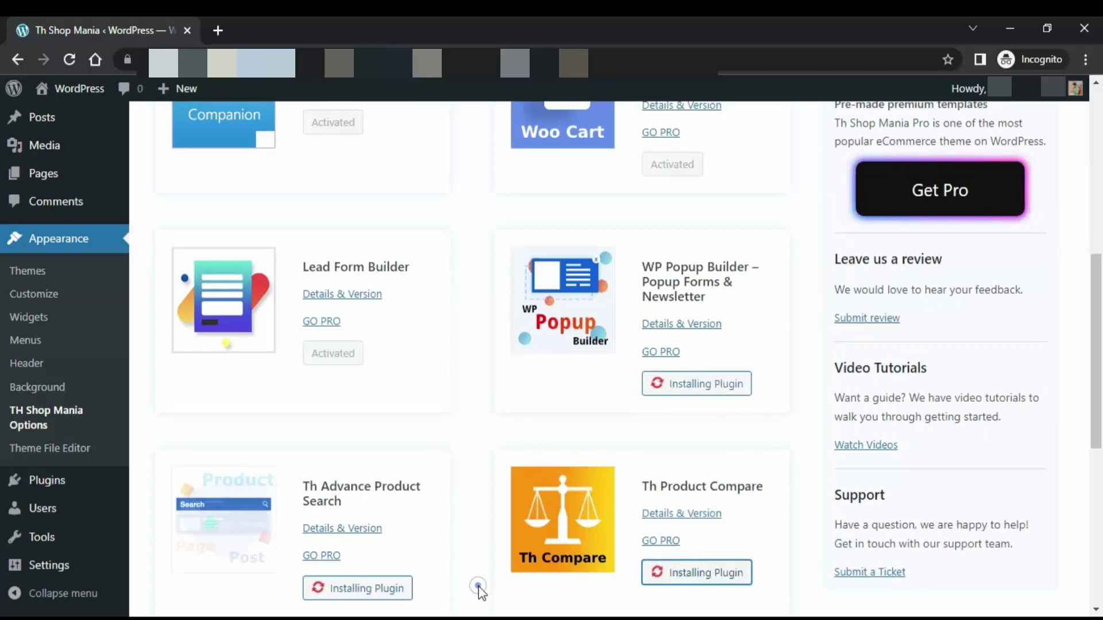
# Step: Install the recommended Th Variation Swatches and YITH WooCommerce Wishlist plugins
pyautogui.scroll(-4, 483, 592)
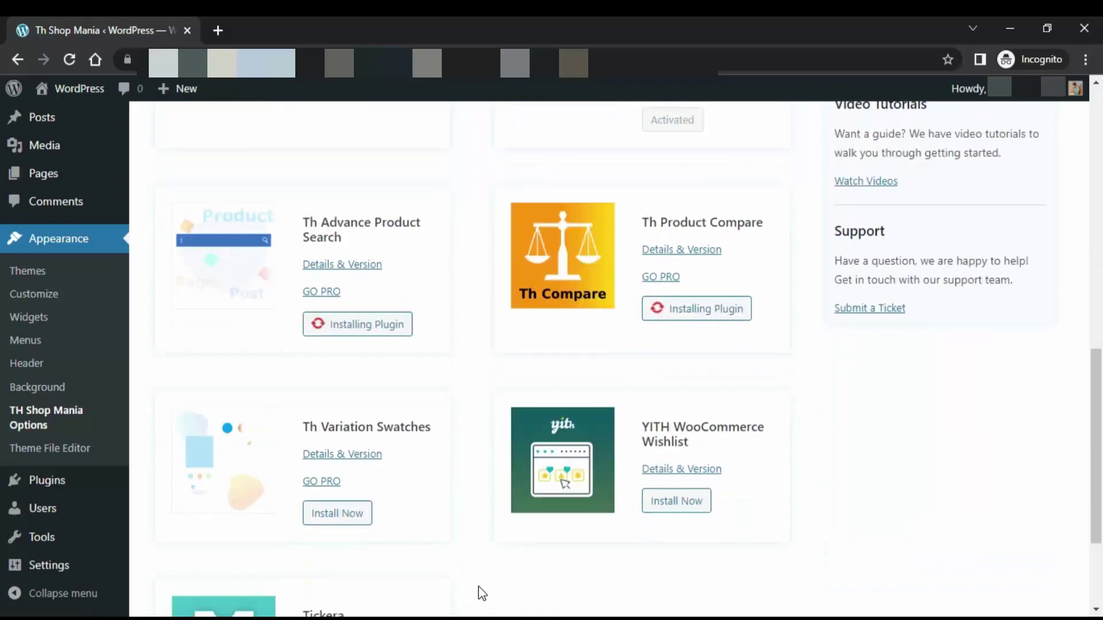
pyautogui.click(347, 512)
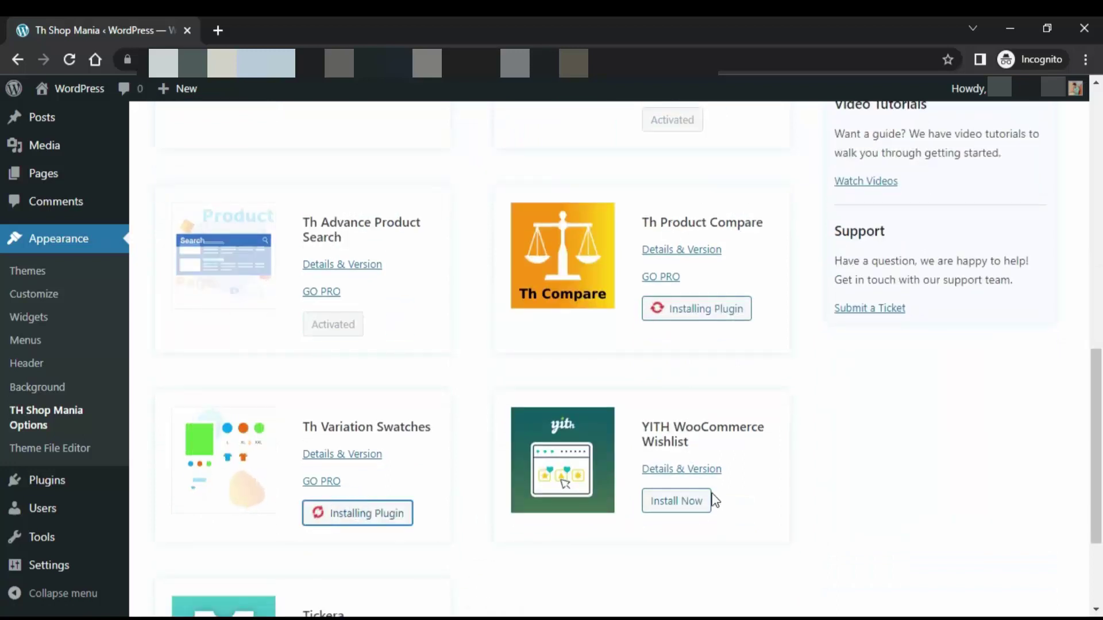
pyautogui.click(692, 506)
pyautogui.click(464, 564)
pyautogui.scroll(-3, 463, 569)
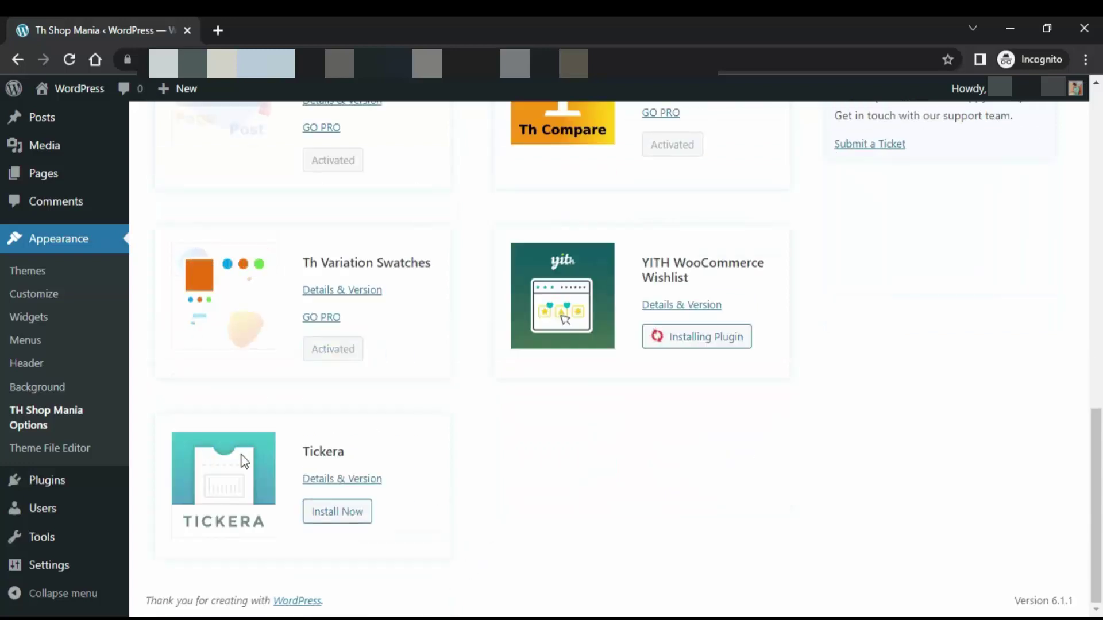
# Step: Open the library of importable demo sites through the theme's Demo Import option
pyautogui.click(474, 421)
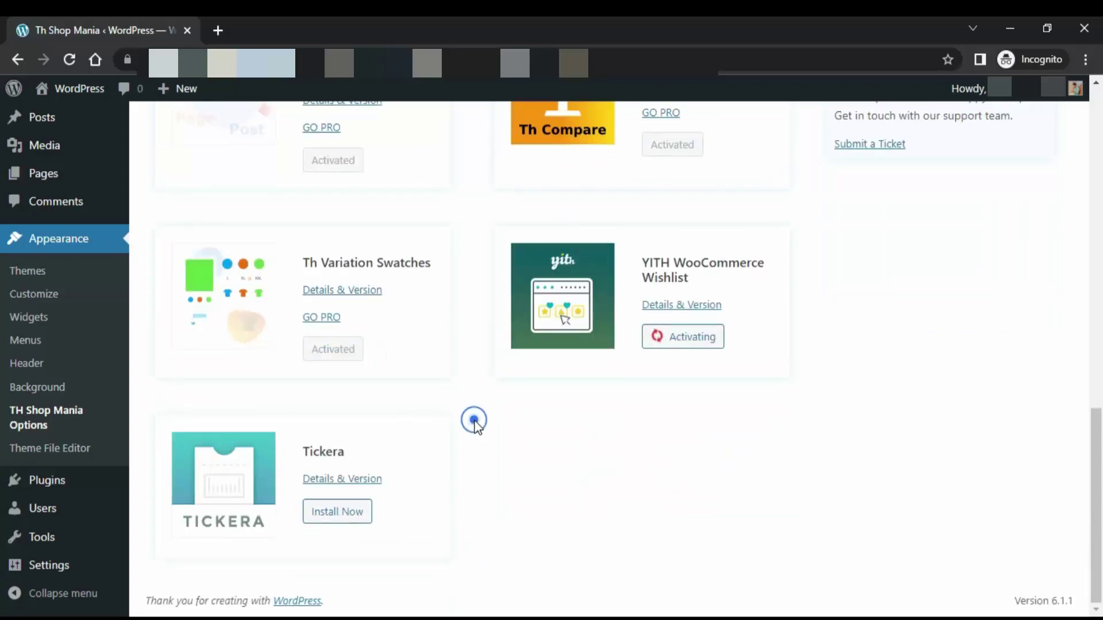
pyautogui.scroll(6, 476, 426)
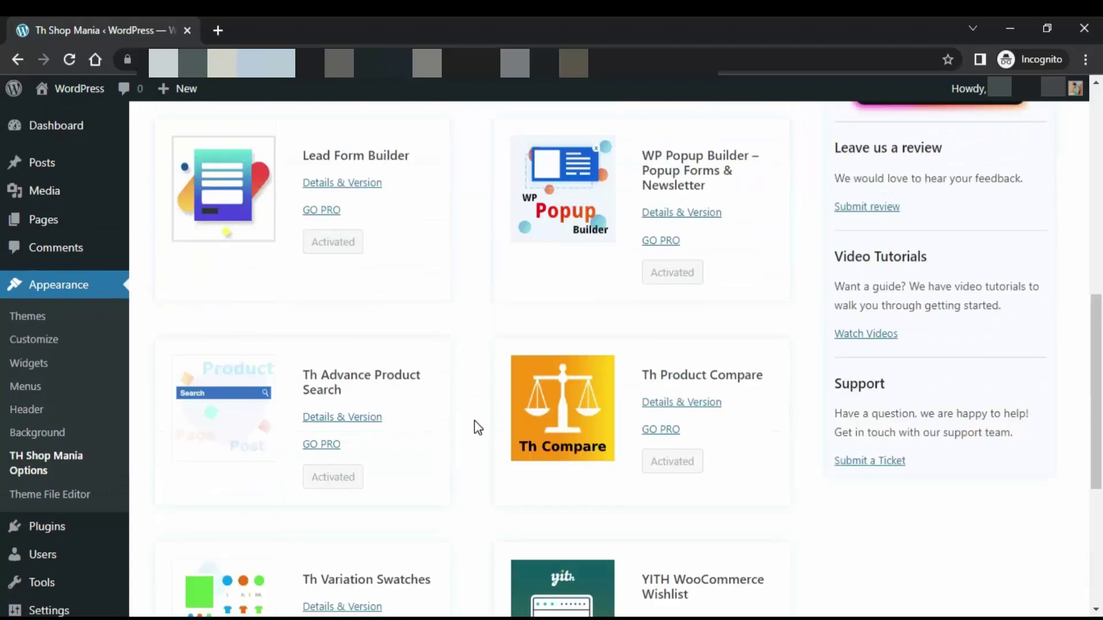
pyautogui.scroll(10, 476, 428)
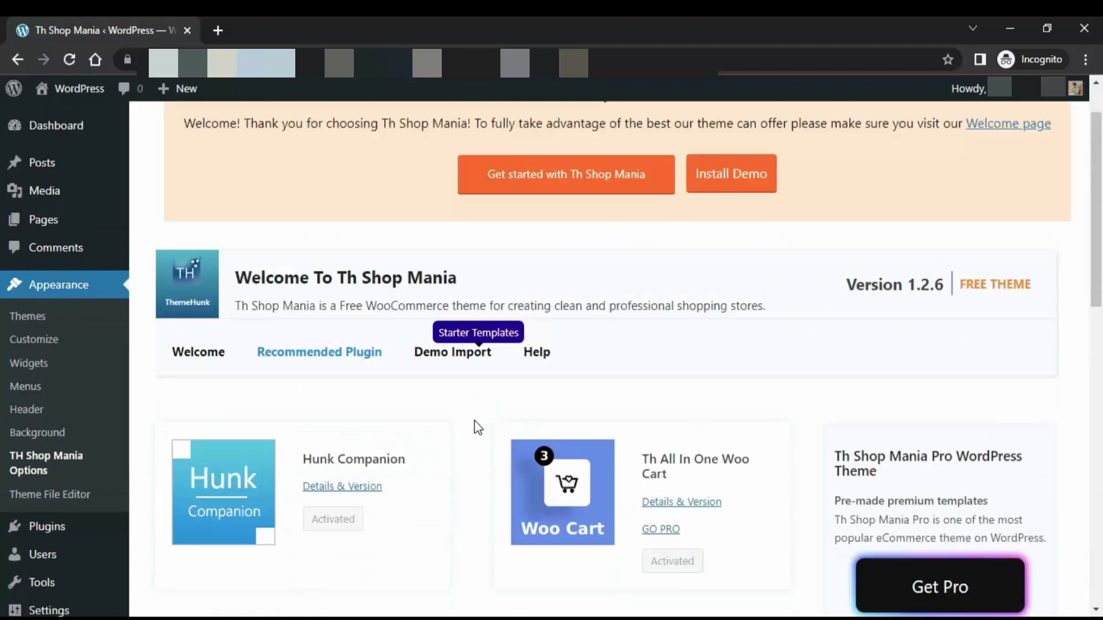
pyautogui.click(456, 359)
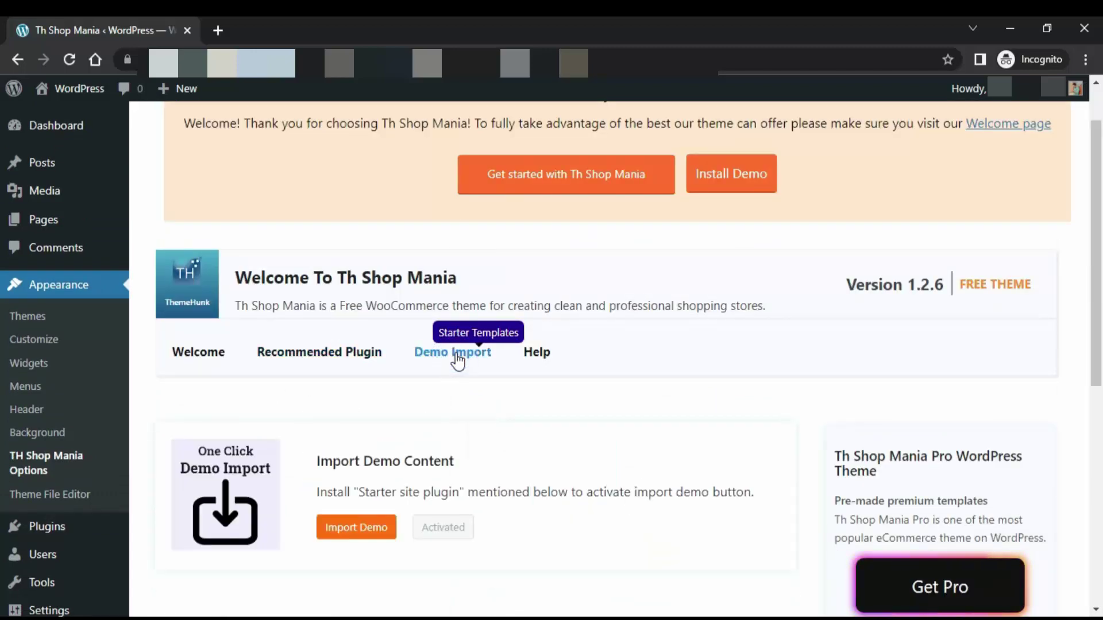
pyautogui.click(359, 525)
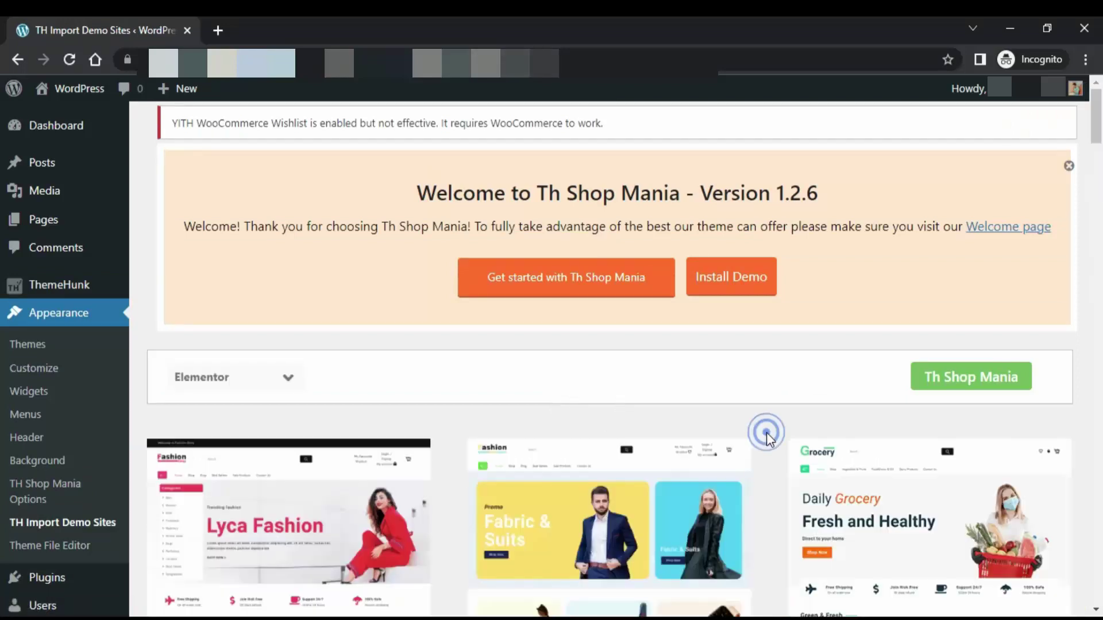
# Step: Look through the available Elementor demo site templates for the Th Shop Mania theme
pyautogui.scroll(-4, 767, 437)
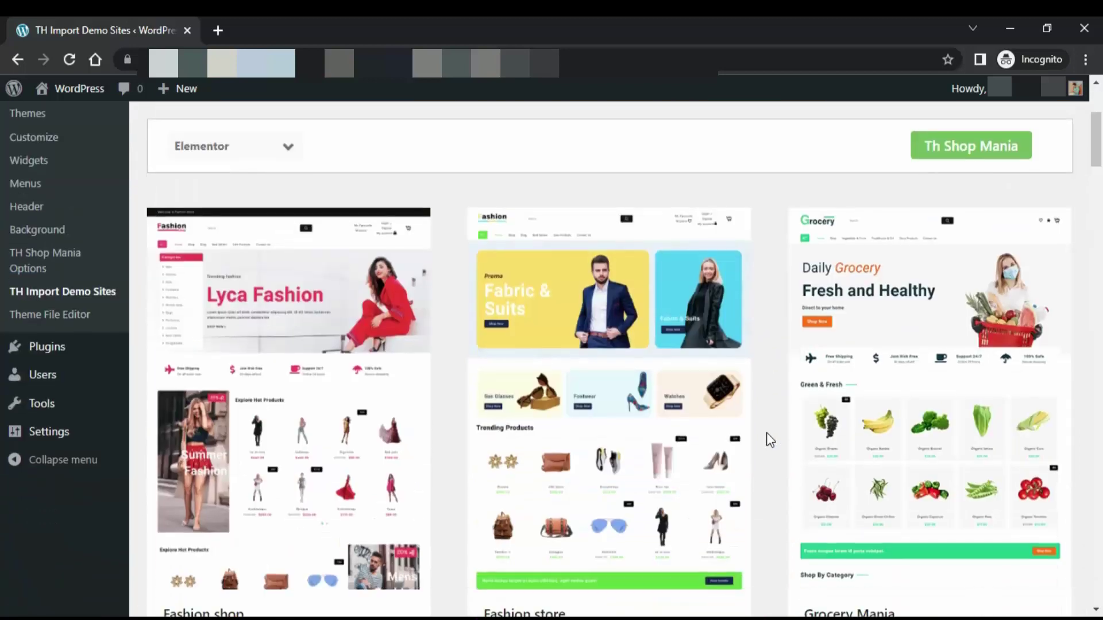
pyautogui.scroll(-5, 767, 436)
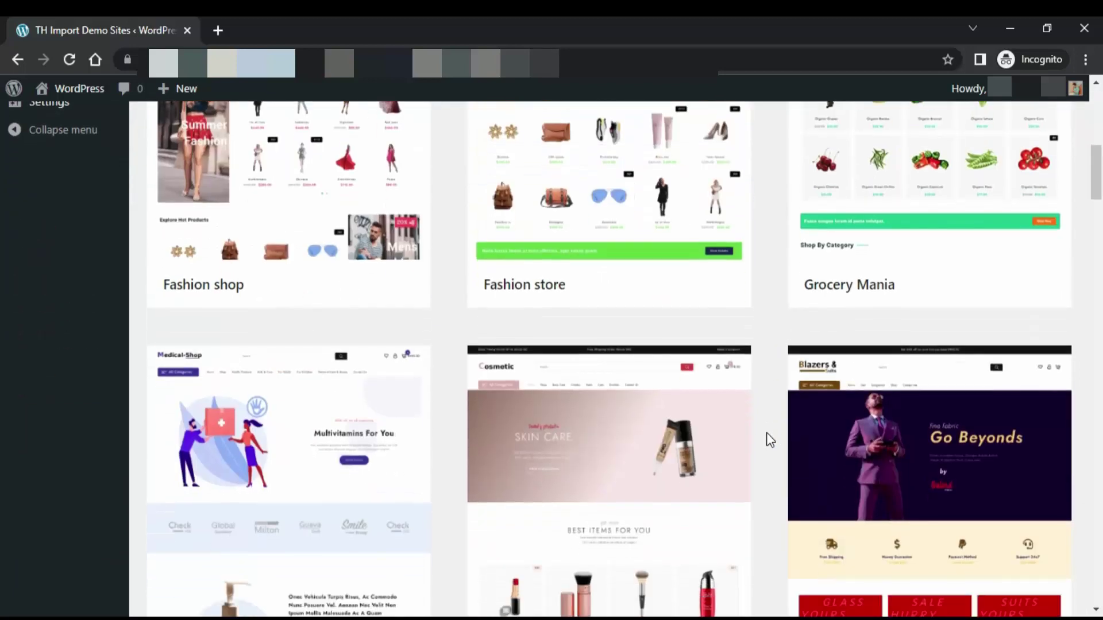
pyautogui.scroll(4, 767, 435)
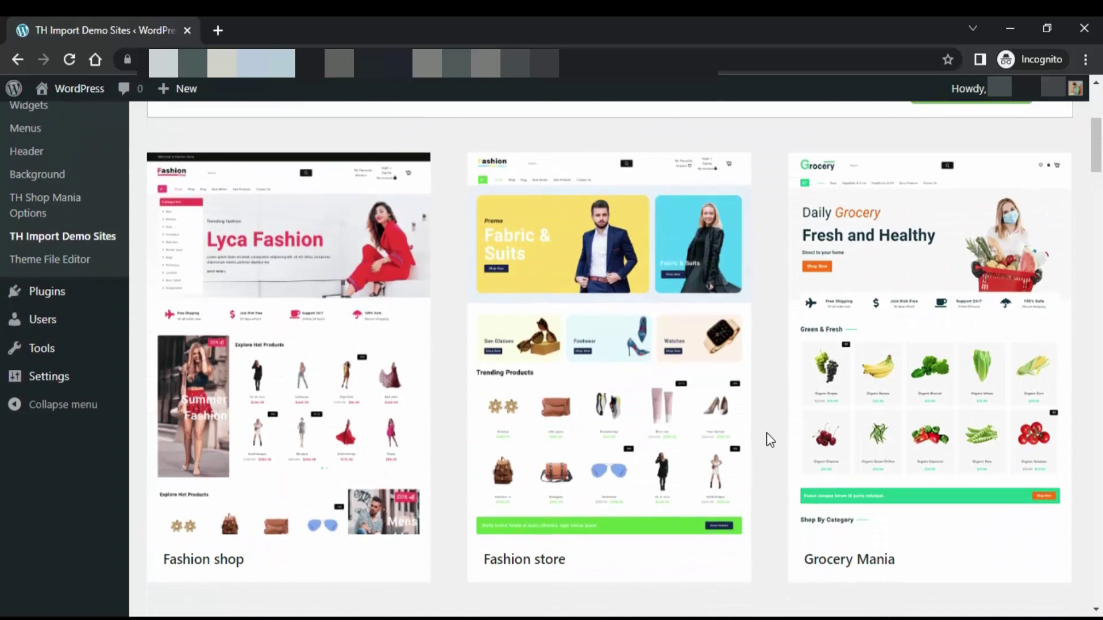
pyautogui.scroll(-15, 767, 434)
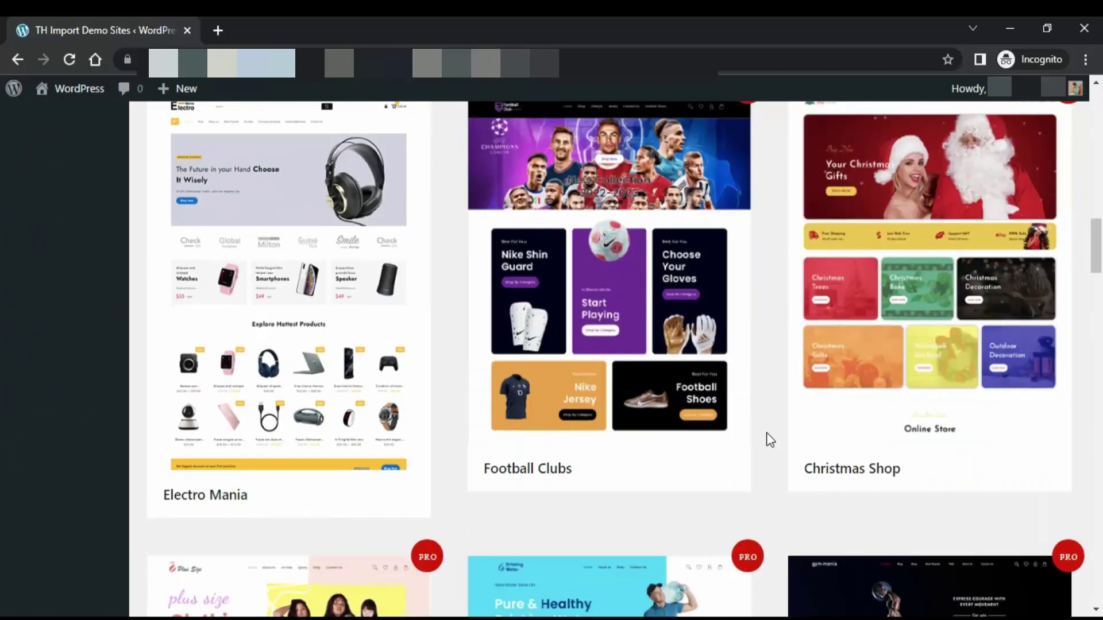
pyautogui.scroll(-8, 769, 439)
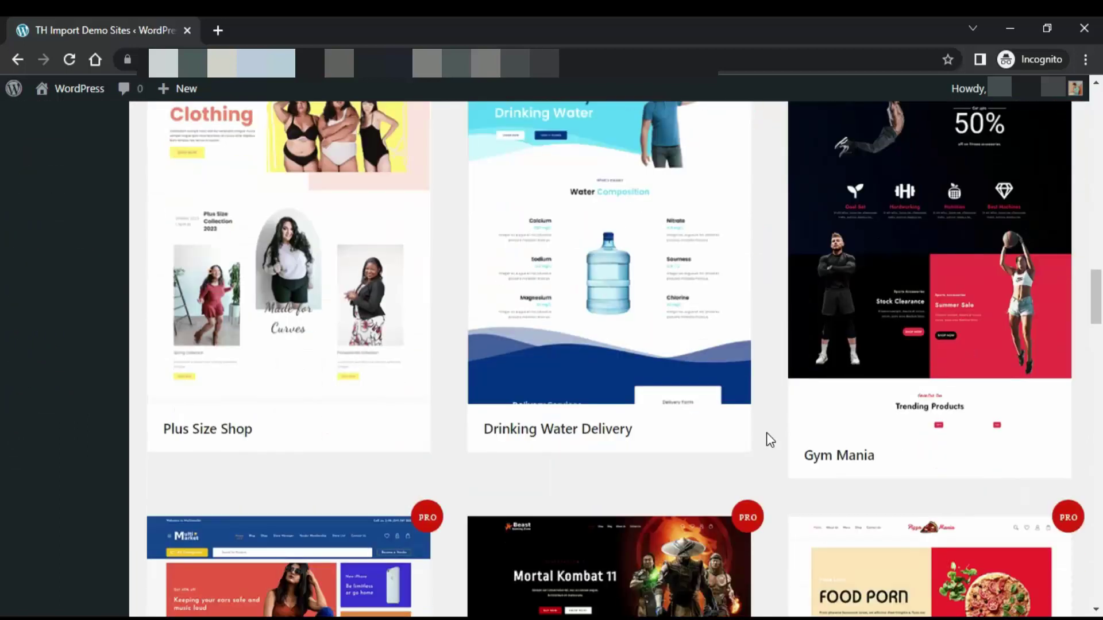
pyautogui.scroll(-7, 770, 439)
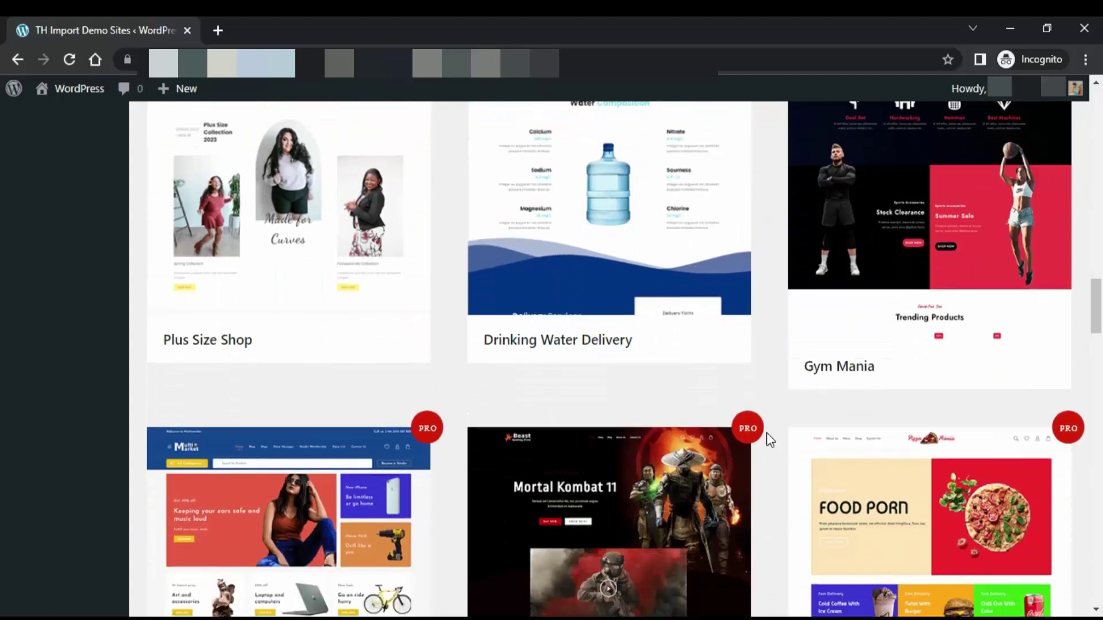
pyautogui.scroll(-6, 770, 440)
pyautogui.scroll(12, 770, 440)
pyautogui.scroll(15, 770, 440)
pyautogui.scroll(8, 770, 440)
# Step: Open the Fashion store demo preview and install its required Woocommerce and Elementor plugins
pyautogui.scroll(-4, 770, 440)
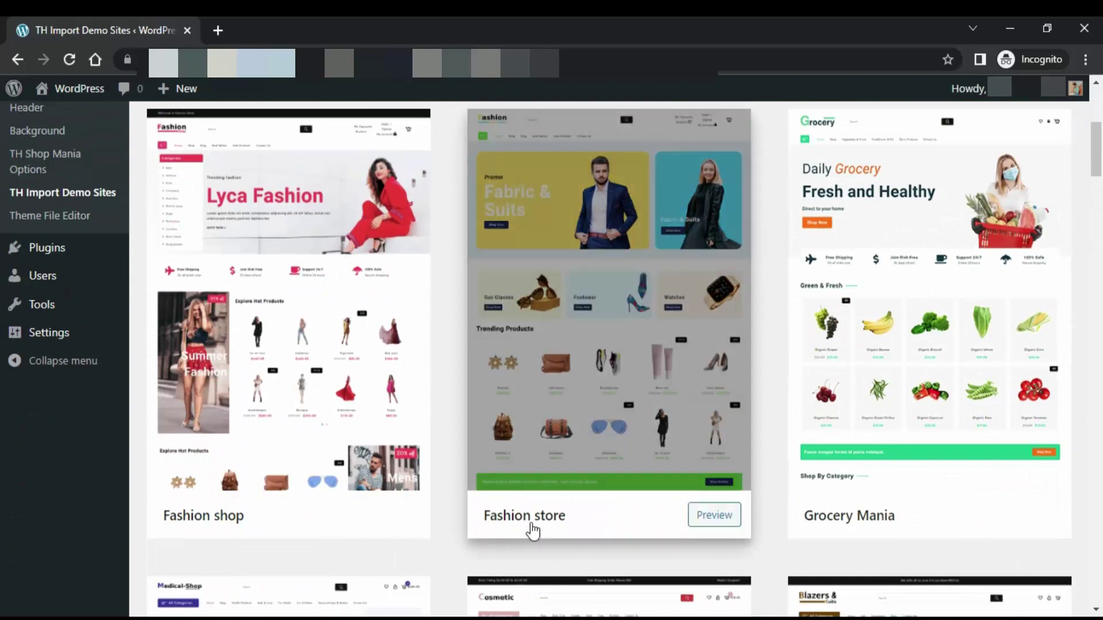
pyautogui.click(655, 392)
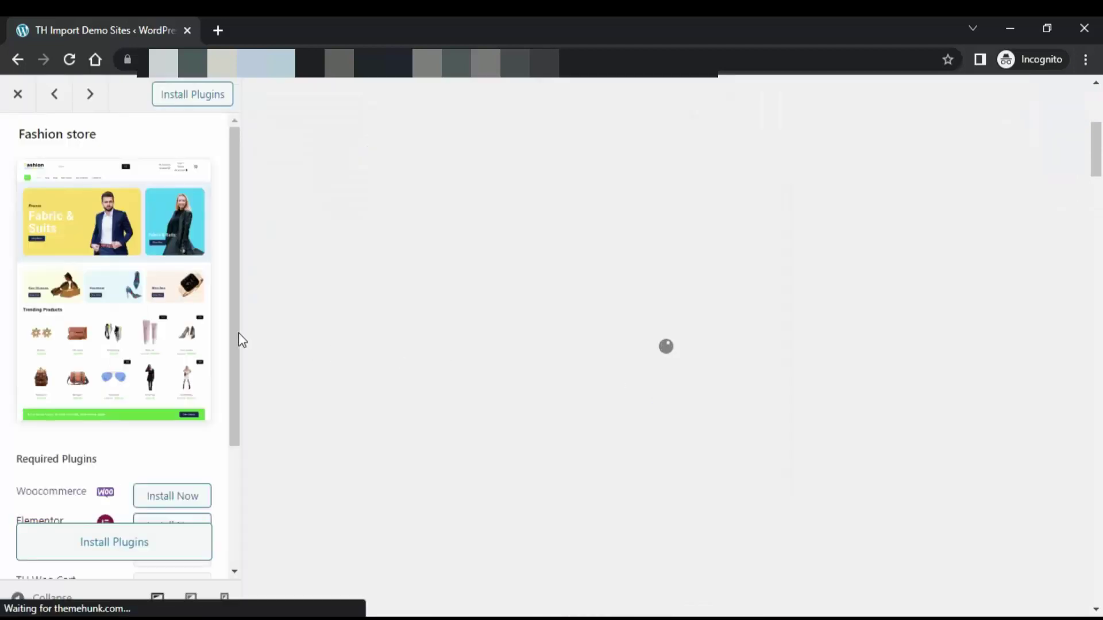
pyautogui.moveTo(239, 335); pyautogui.dragTo(239, 398)
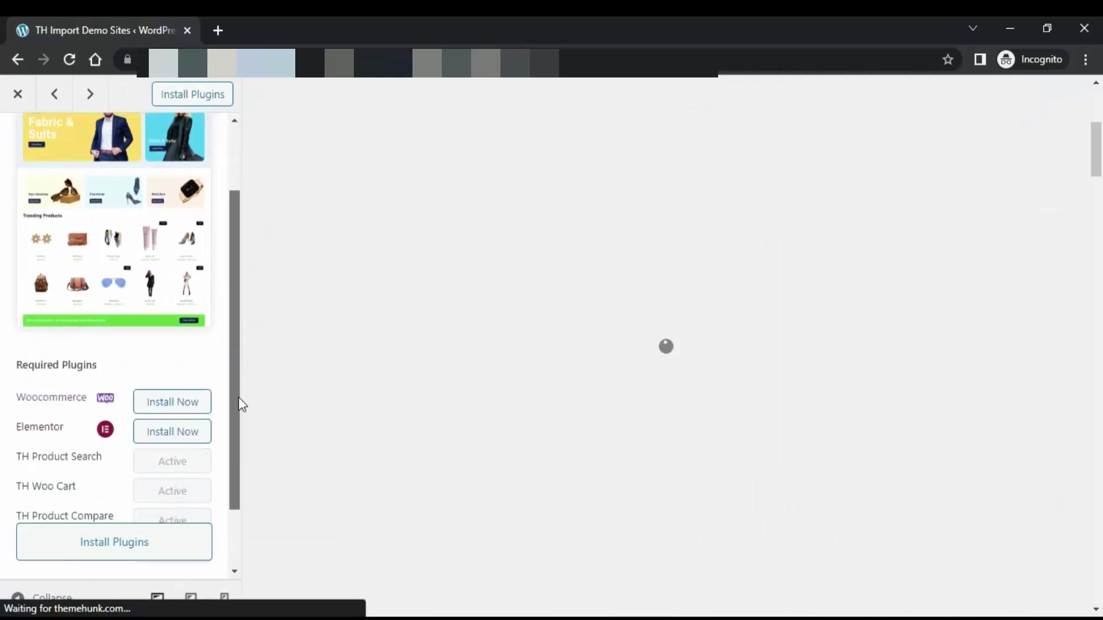
pyautogui.click(178, 396)
pyautogui.click(180, 430)
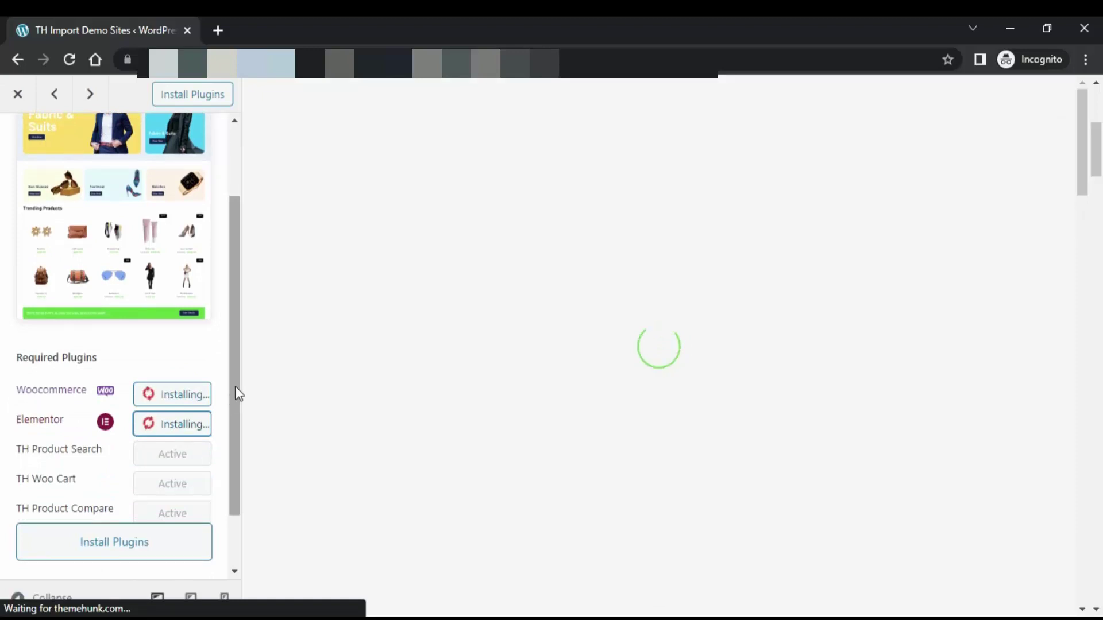
pyautogui.moveTo(234, 385)
pyautogui.mouseDown()
pyautogui.moveTo(239, 294)
pyautogui.moveTo(236, 363)
pyautogui.mouseUp()
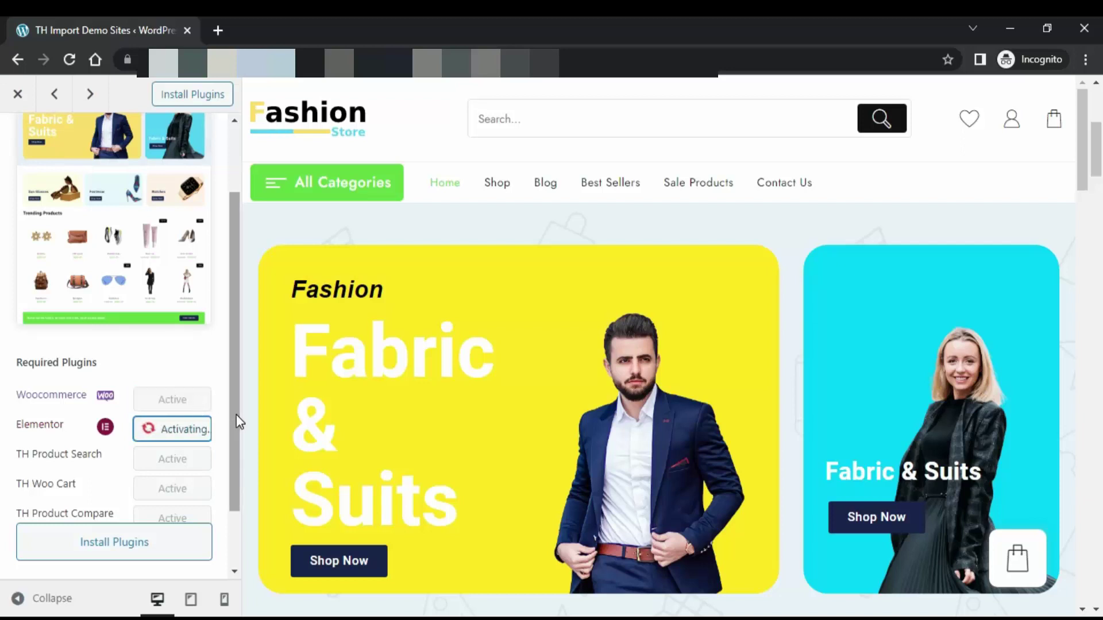
# Step: Import the Fashion store demo site with all its required plugins active, confirm the import notice, and view the imported site
pyautogui.moveTo(236, 415); pyautogui.dragTo(236, 304)
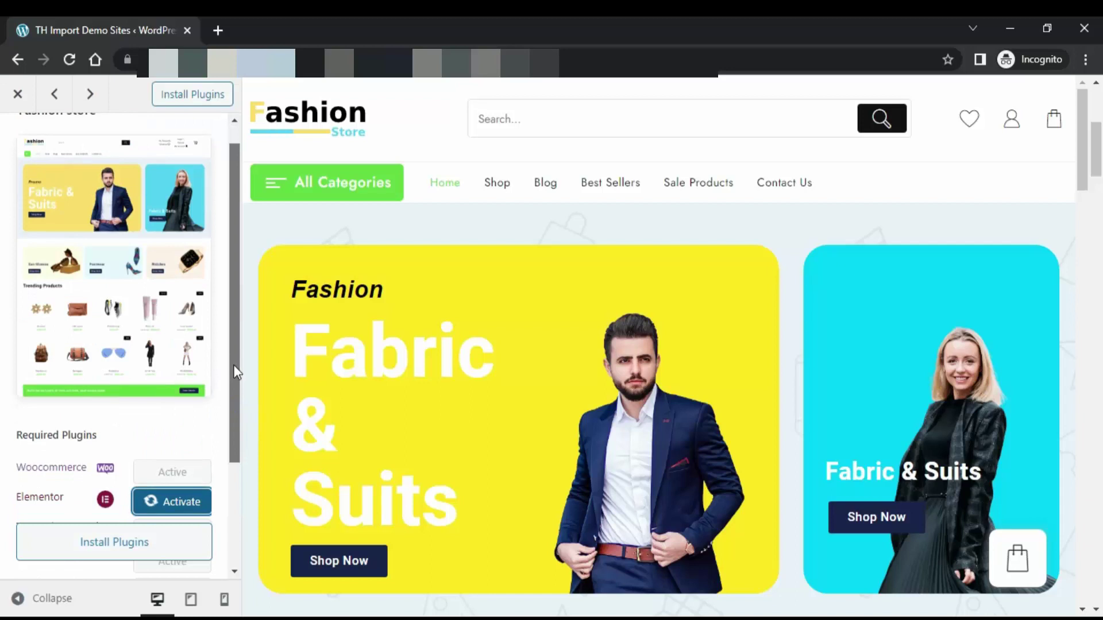
pyautogui.click(239, 351)
pyautogui.moveTo(239, 353); pyautogui.dragTo(231, 447)
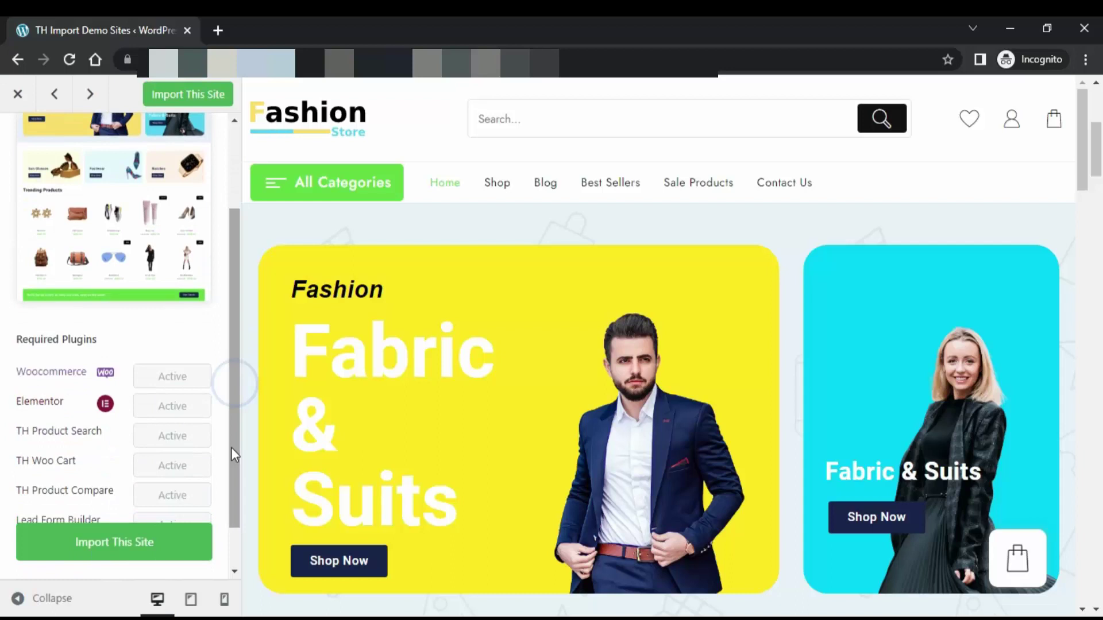
pyautogui.click(144, 543)
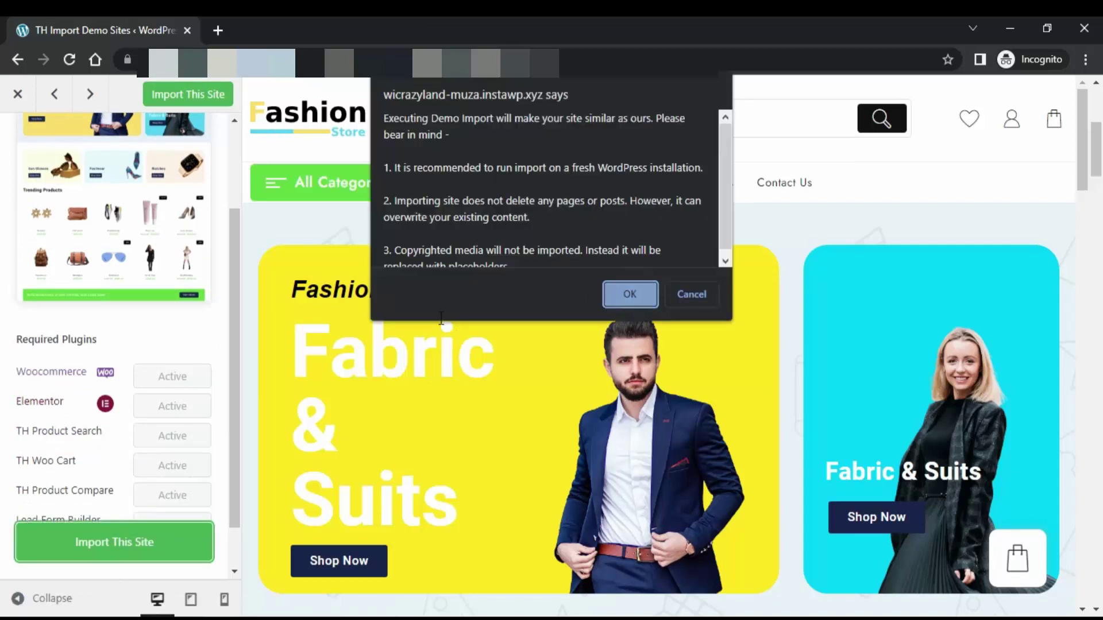
pyautogui.press('Return')
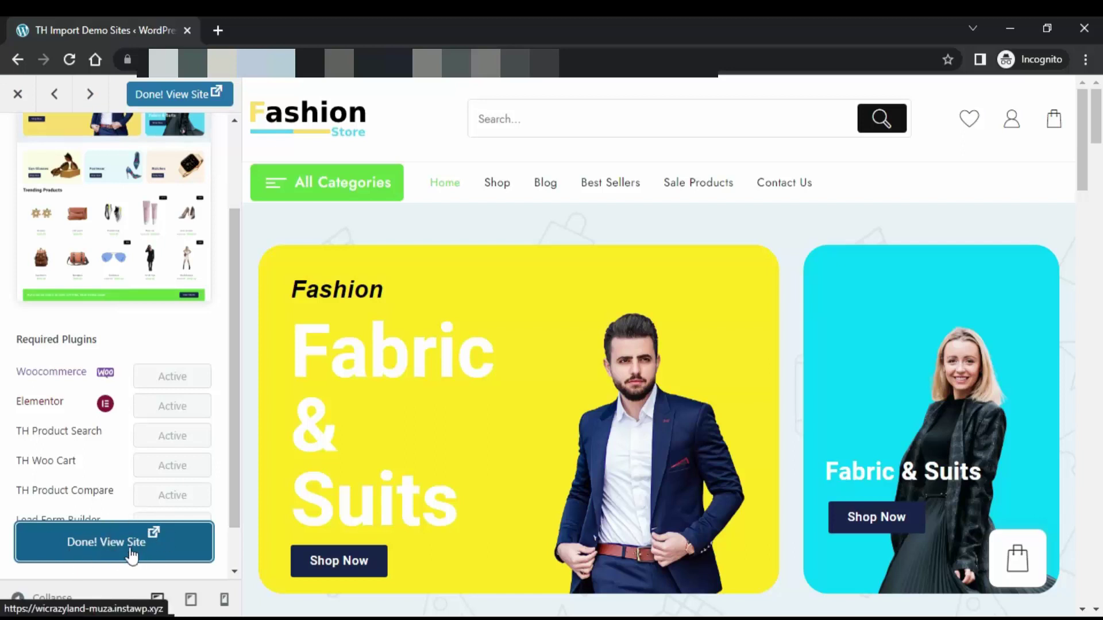
pyautogui.click(178, 548)
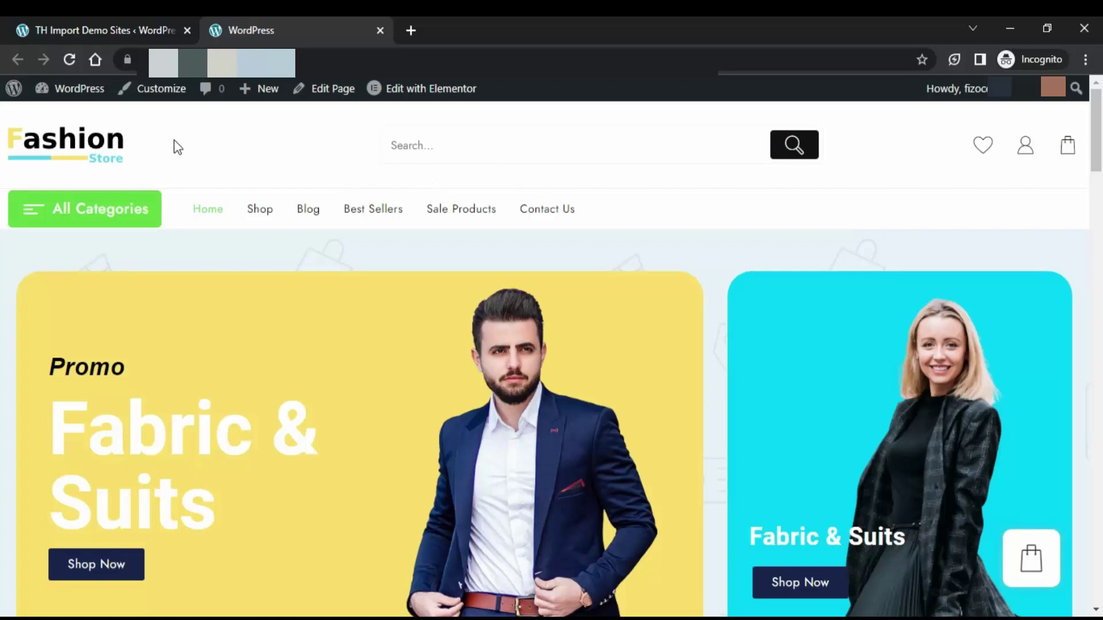
# Step: Open the theme customizer and review the Site Identity settings for logo, site title, tagline and site icon
pyautogui.click(170, 95)
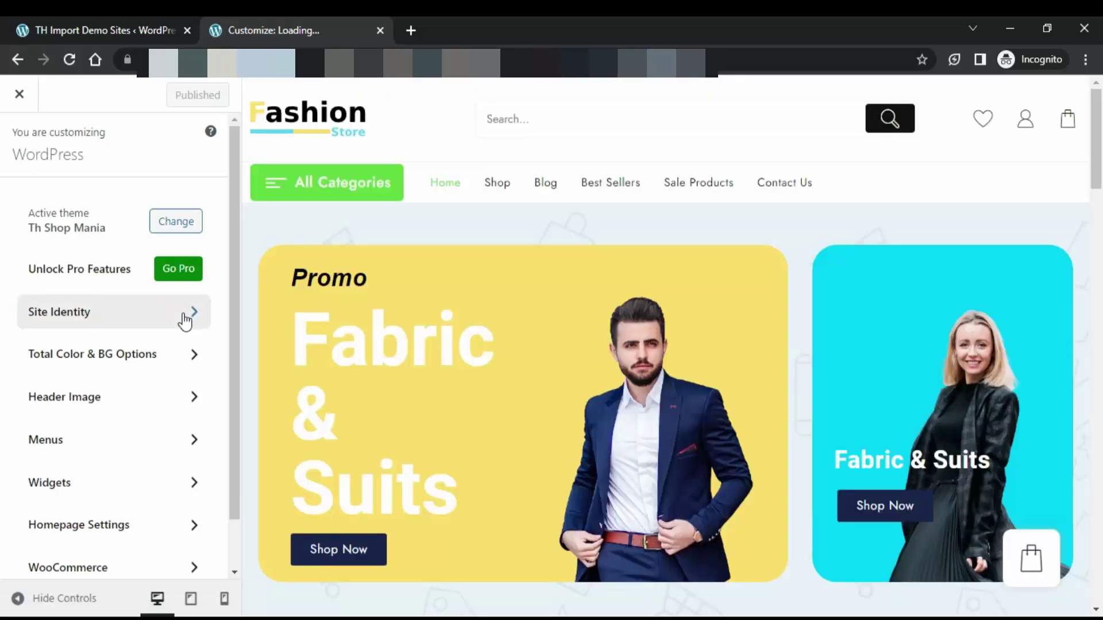
pyautogui.click(185, 320)
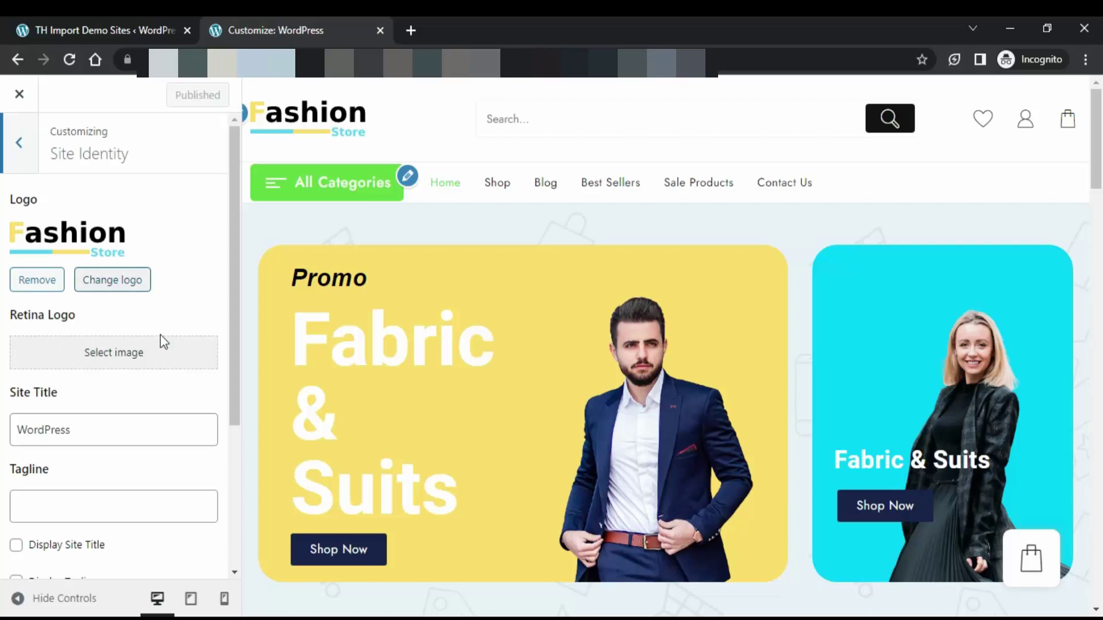
pyautogui.click(115, 432)
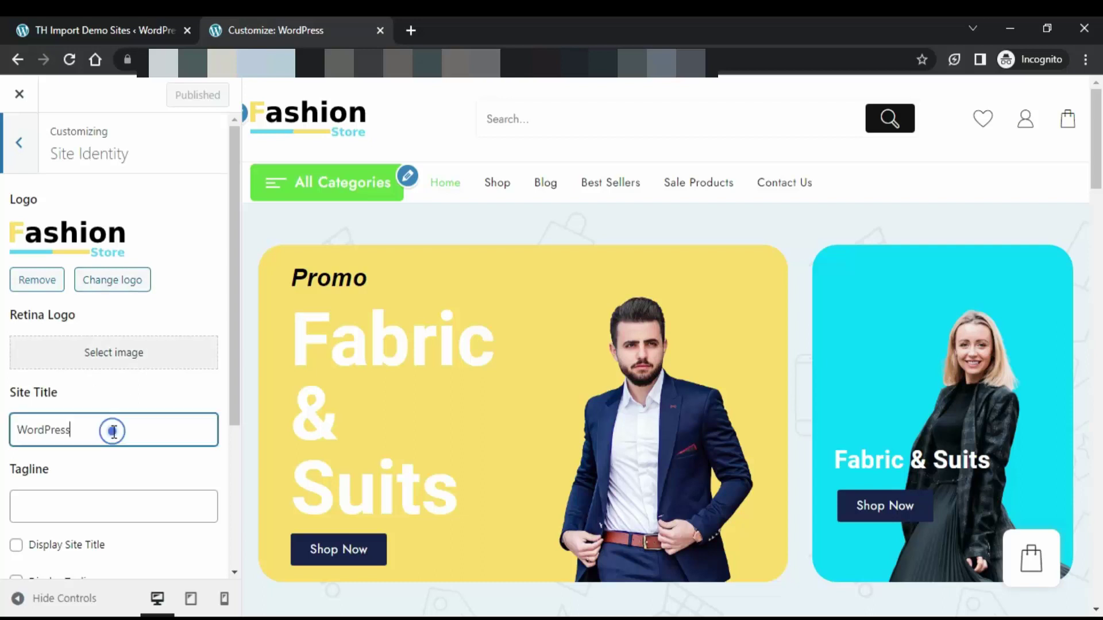
pyautogui.click(95, 507)
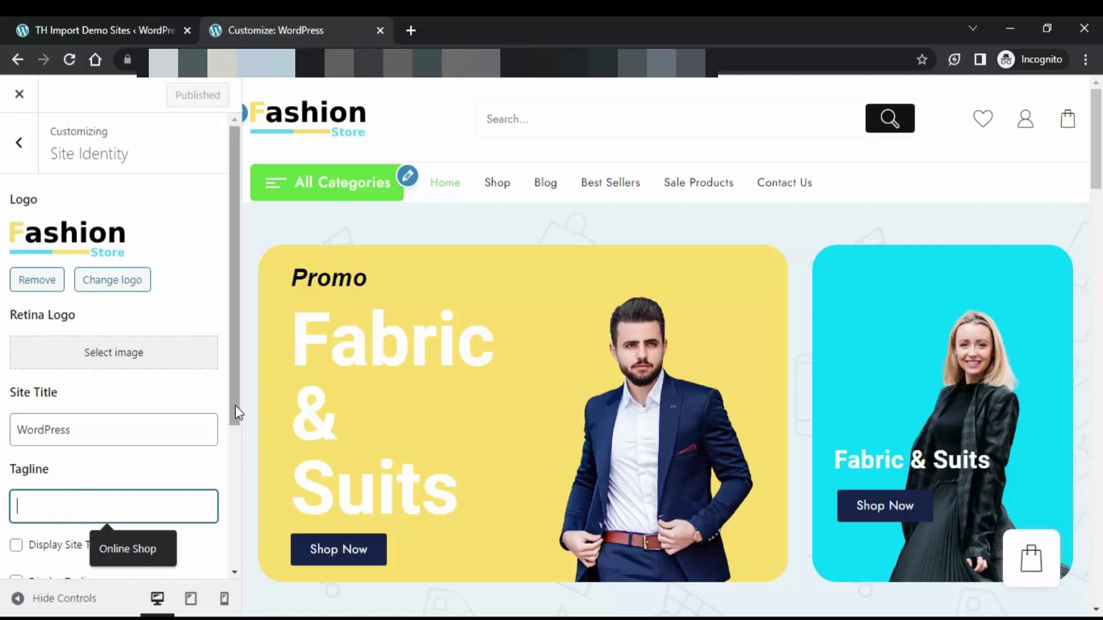
pyautogui.moveTo(236, 405); pyautogui.dragTo(240, 504)
pyautogui.scroll(-2, 240, 504)
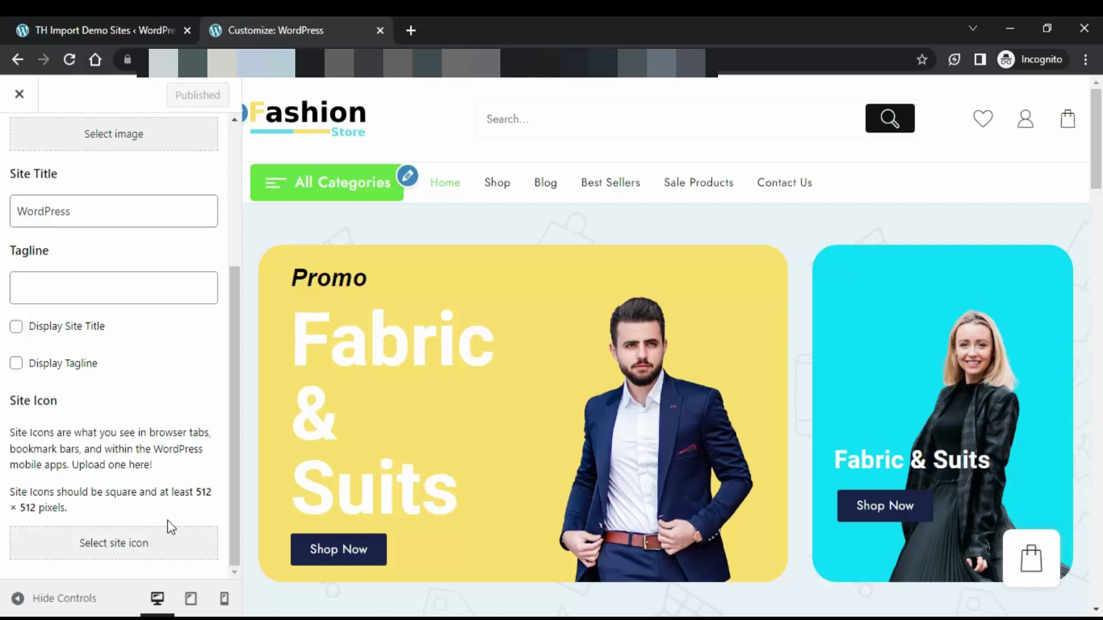
pyautogui.moveTo(235, 484); pyautogui.dragTo(235, 278)
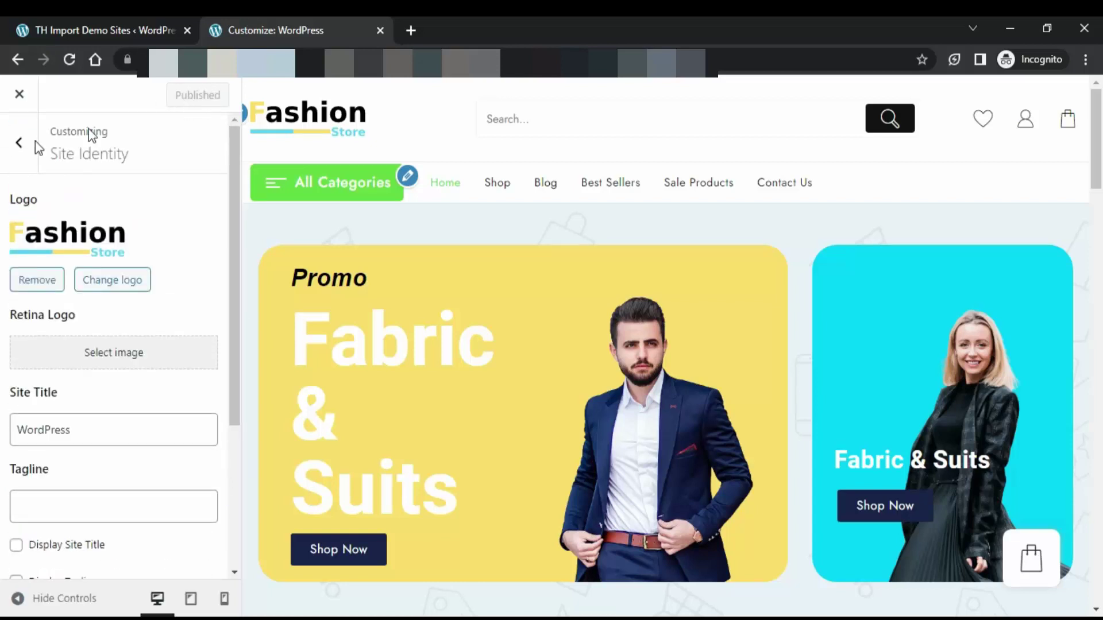
pyautogui.click(19, 143)
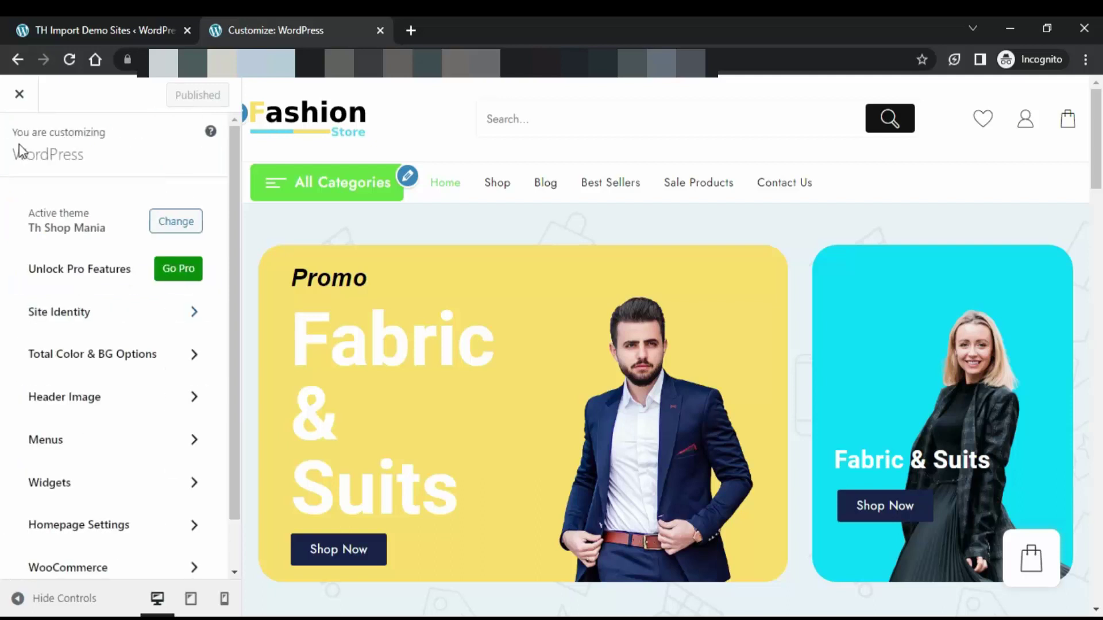
# Step: Set the global theme color to orange (#efa73b) in the color and background options
pyautogui.click(89, 356)
pyautogui.click(154, 217)
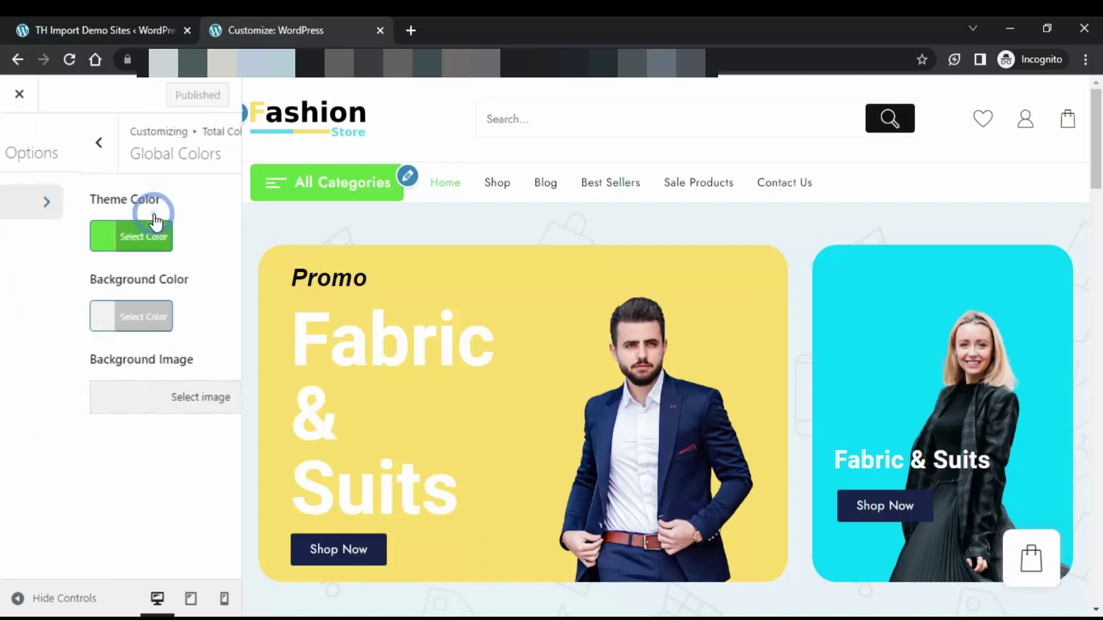
pyautogui.click(61, 241)
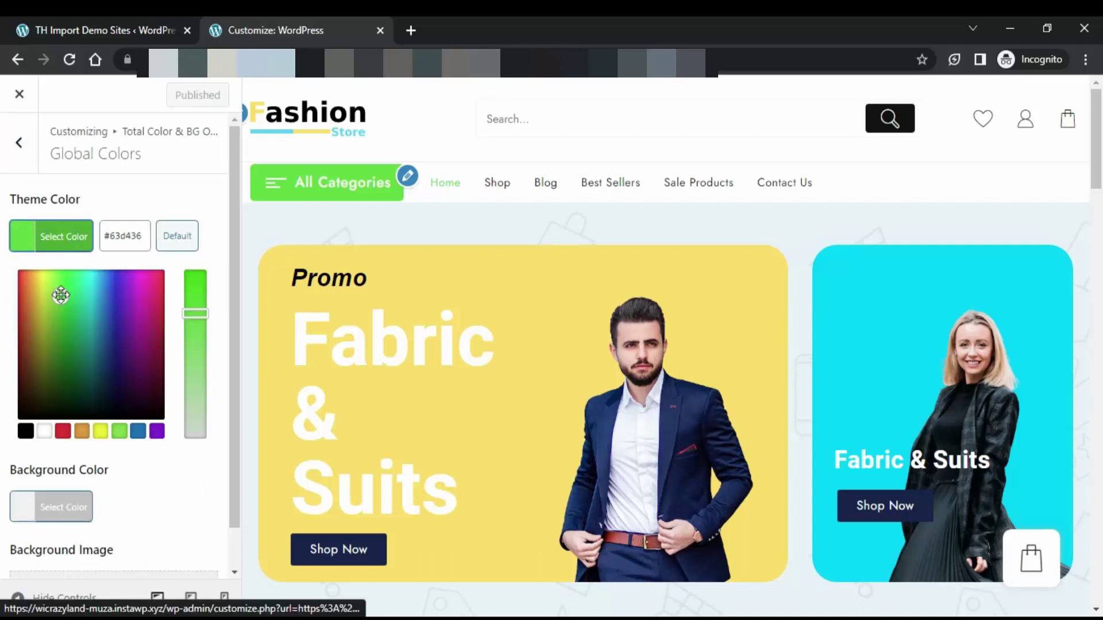
pyautogui.click(40, 309)
pyautogui.moveTo(52, 314)
pyautogui.mouseDown()
pyautogui.moveTo(135, 325)
pyautogui.moveTo(161, 285)
pyautogui.moveTo(33, 280)
pyautogui.mouseUp()
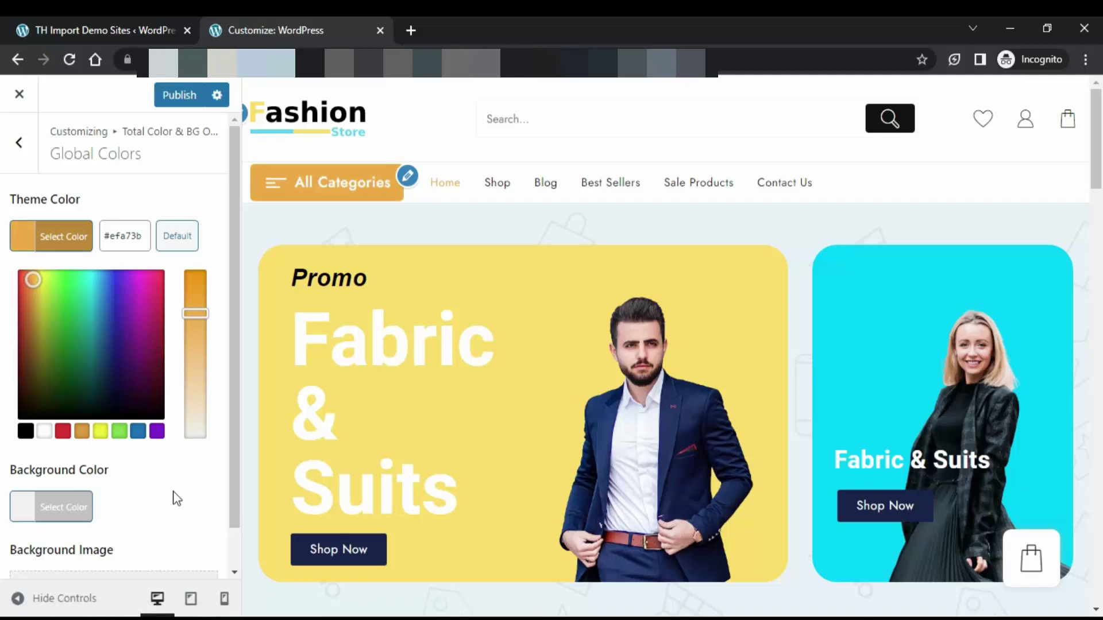
# Step: Set the global background color to white (#ffffff) and publish the customizations
pyautogui.click(66, 508)
pyautogui.click(45, 510)
pyautogui.moveTo(236, 416); pyautogui.dragTo(232, 491)
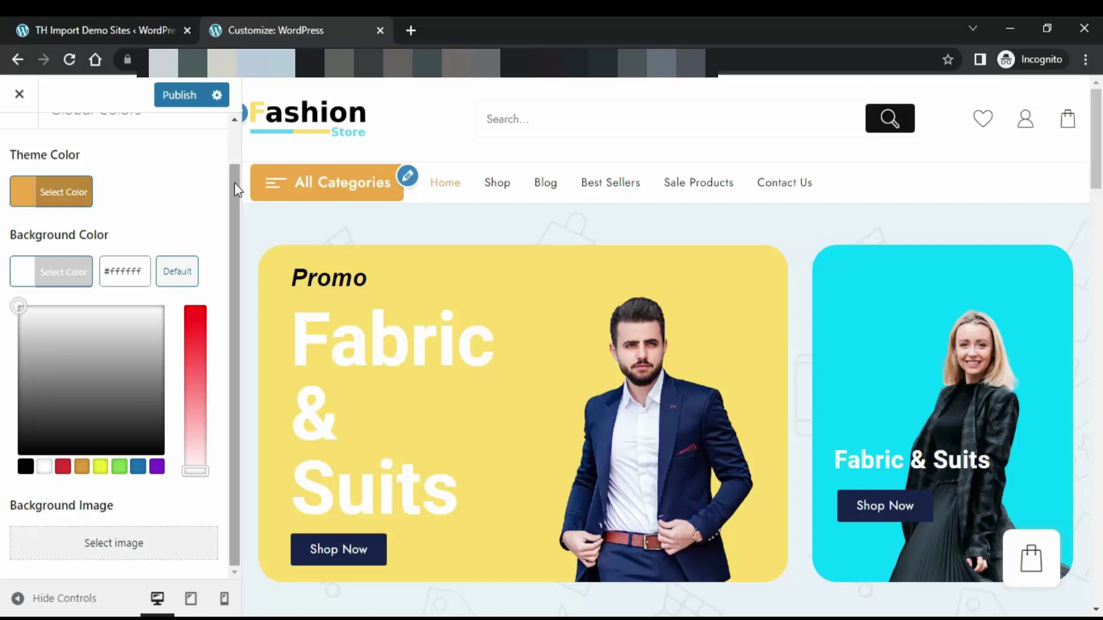
pyautogui.scroll(1, 235, 183)
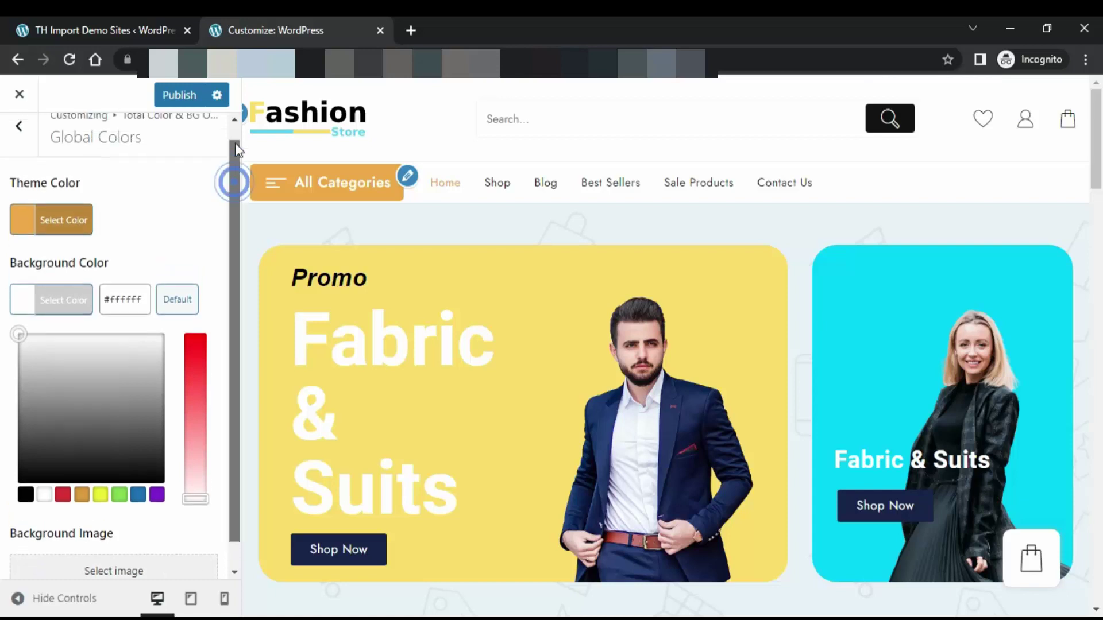
pyautogui.click(198, 106)
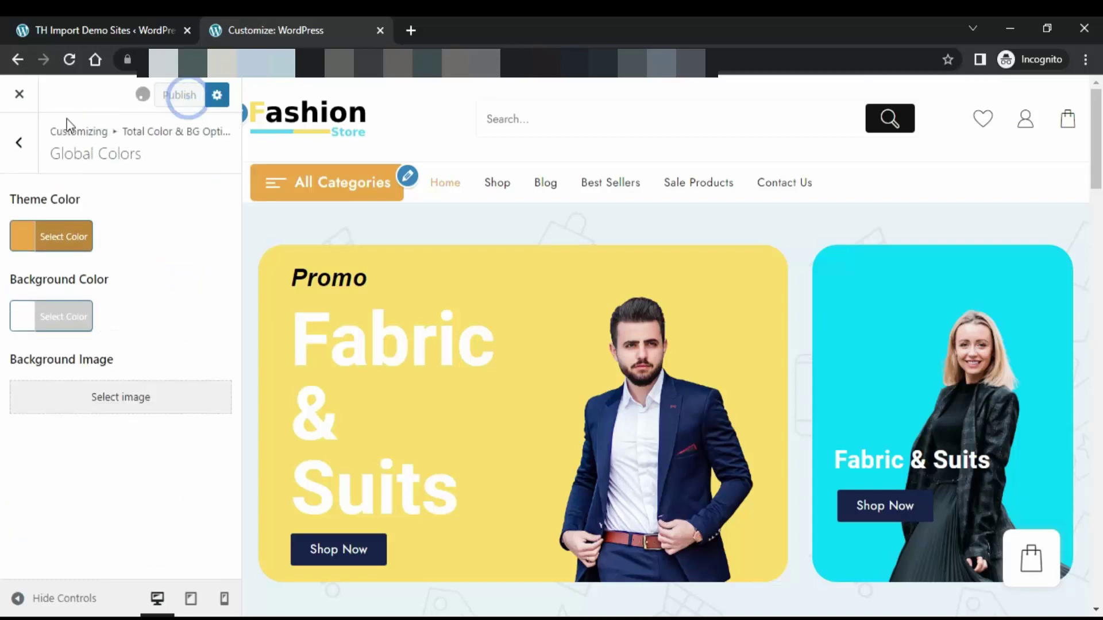
# Step: Review the Header Image settings and the remaining customizer sections, and return to the live site
pyautogui.click(22, 145)
pyautogui.click(21, 145)
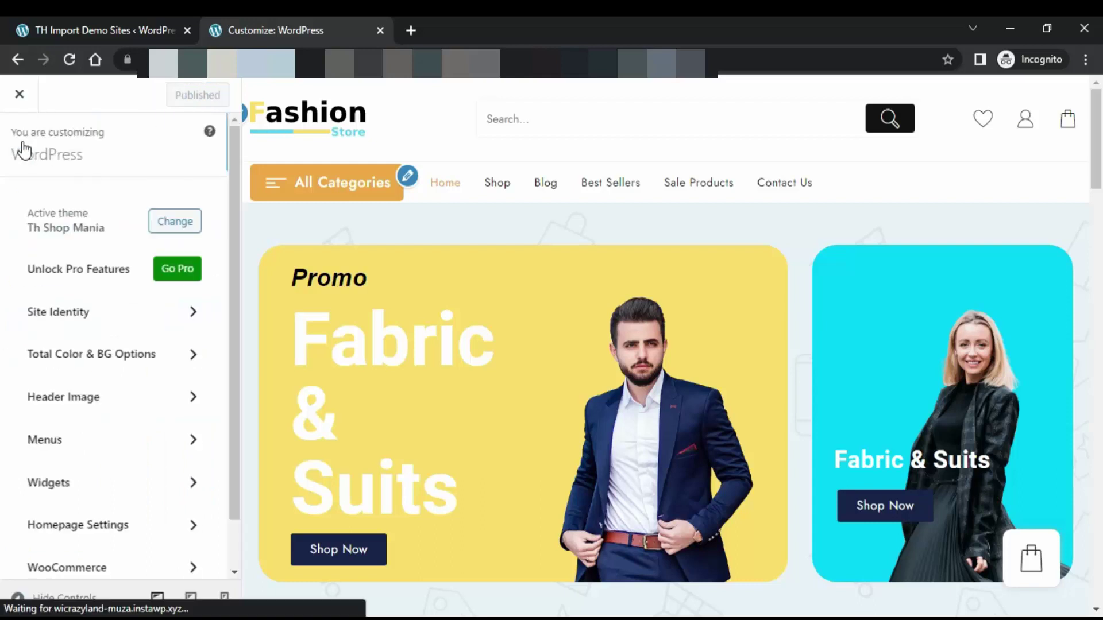
pyautogui.click(141, 402)
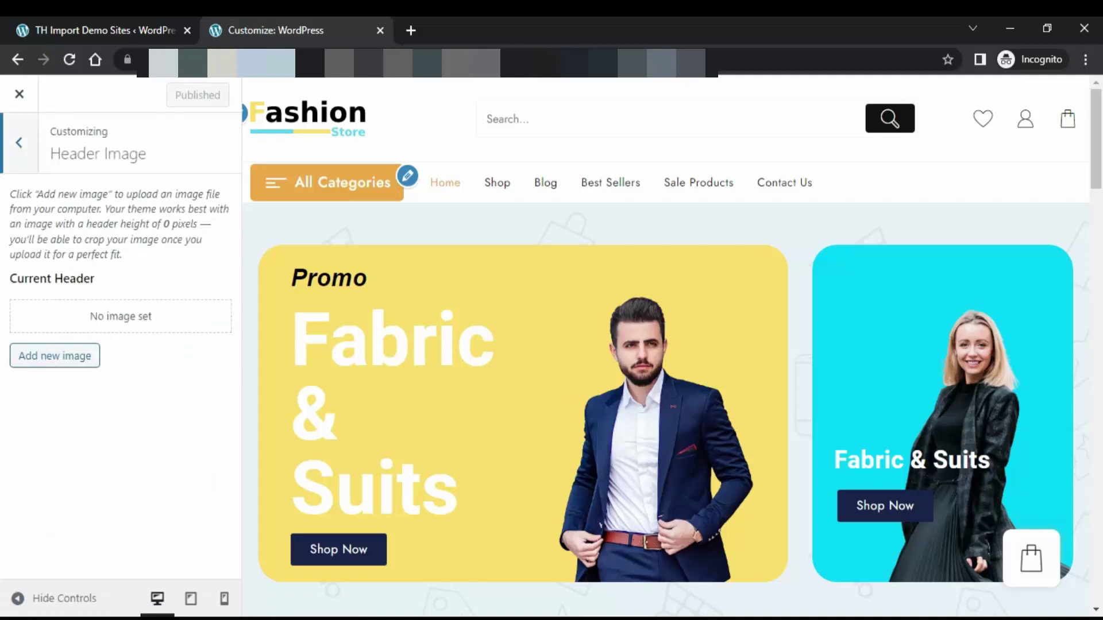
pyautogui.click(21, 145)
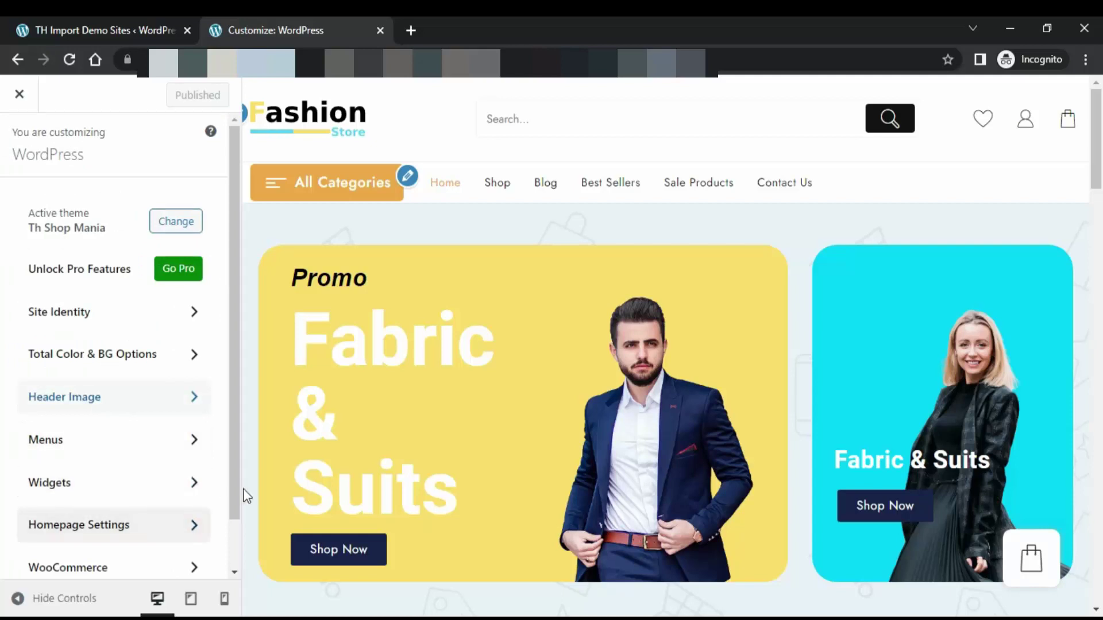
pyautogui.moveTo(232, 488); pyautogui.dragTo(233, 540)
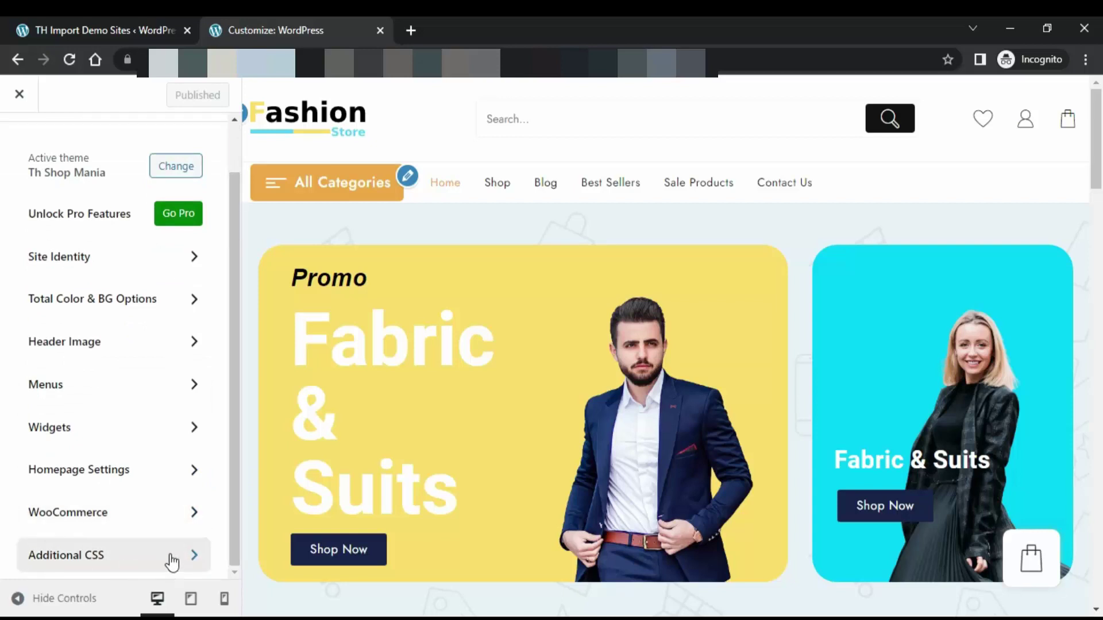
pyautogui.click(21, 96)
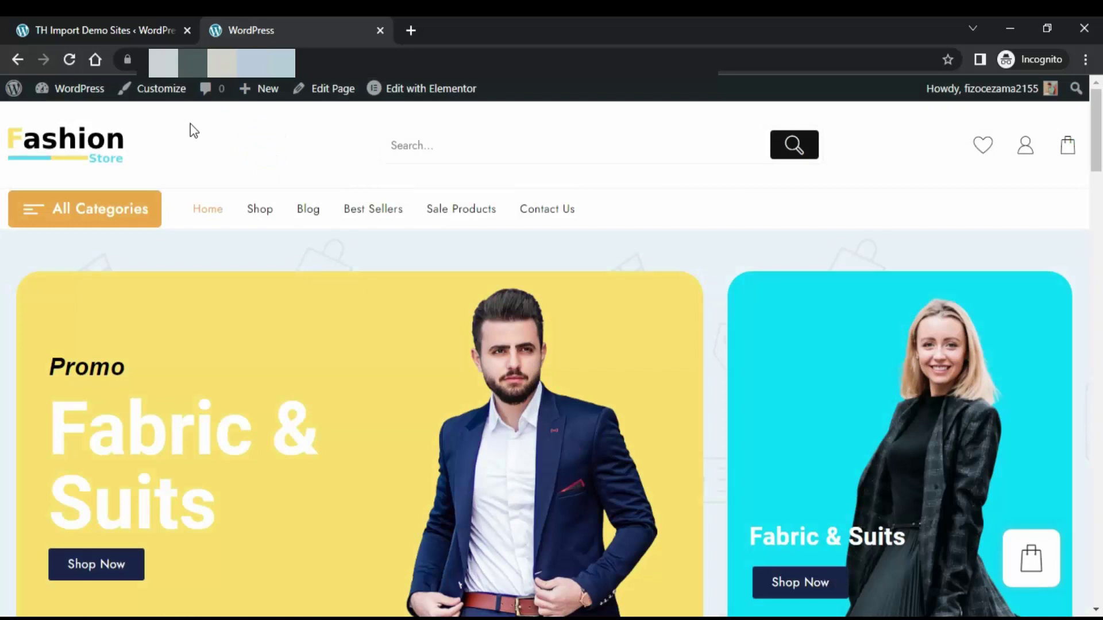
# Step: Open the home page in the Elementor editor and choose to recreate the missing default kit
pyautogui.moveTo(410, 99)
pyautogui.click(435, 98)
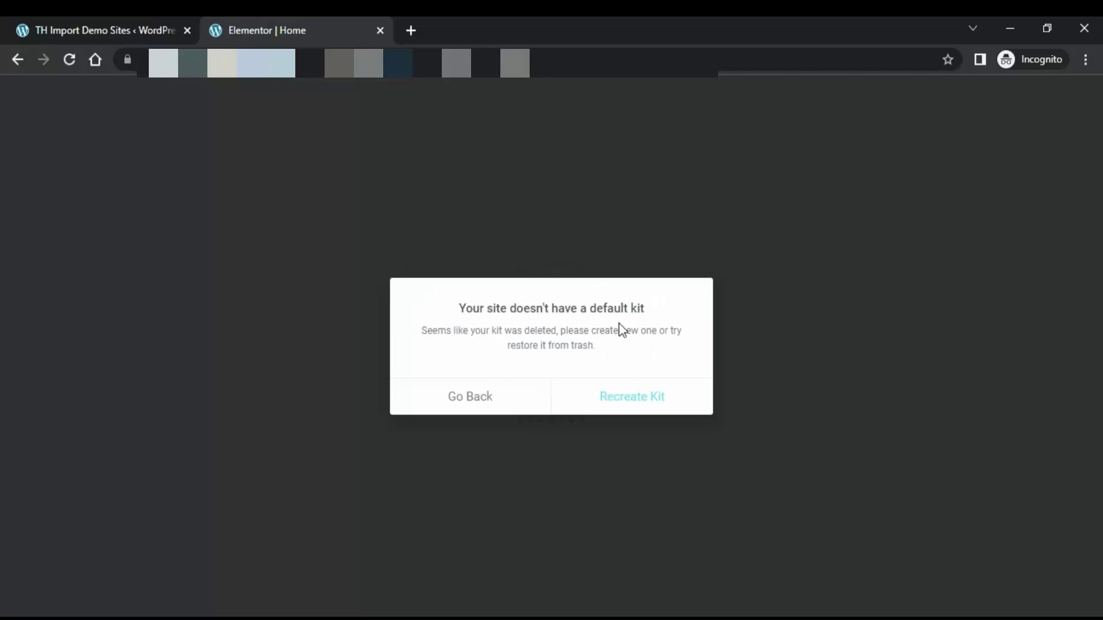
pyautogui.click(652, 409)
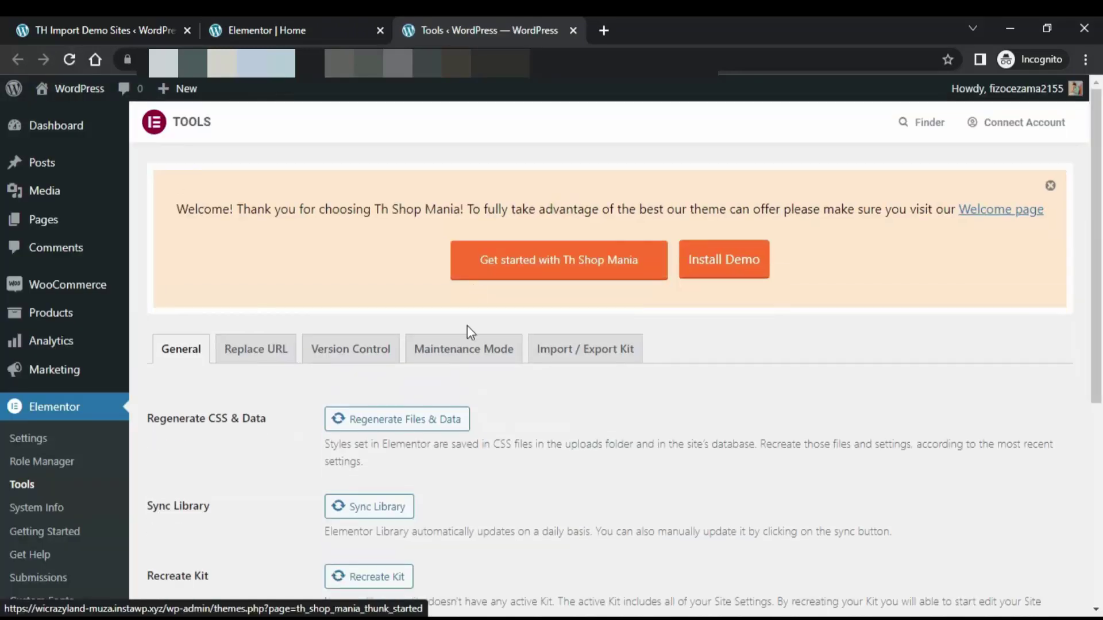
# Step: Regenerate Elementor's CSS files and data, sync its library and recreate the kit, save the changes and close the tools page
pyautogui.click(431, 424)
pyautogui.click(380, 511)
pyautogui.click(371, 584)
pyautogui.moveTo(1097, 382); pyautogui.dragTo(1097, 536)
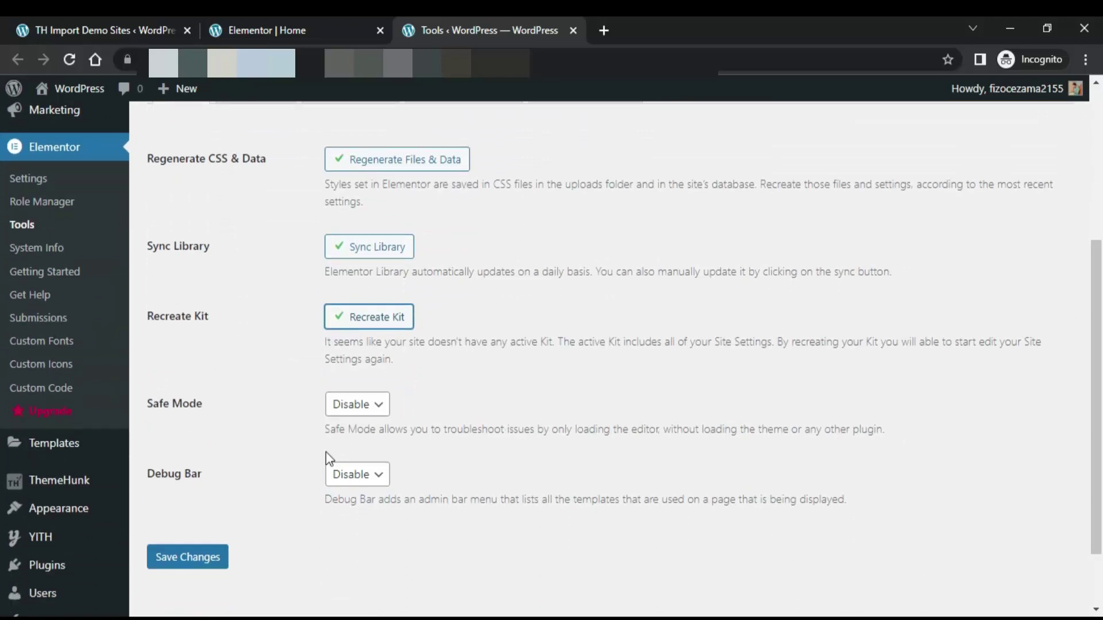
pyautogui.click(198, 556)
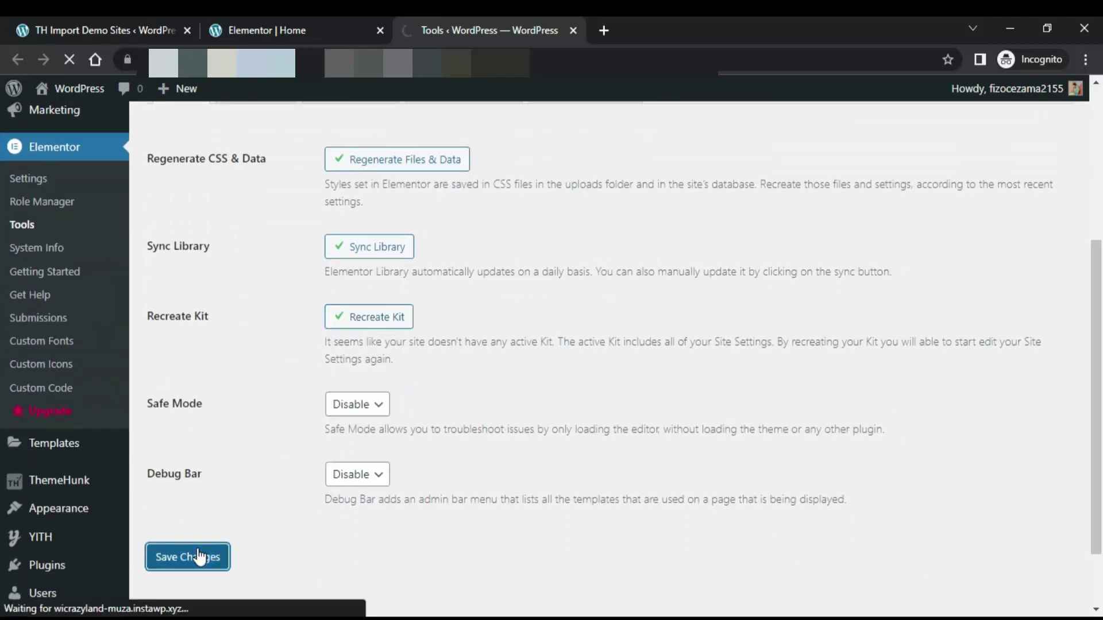
pyautogui.hotkey('ctrl', 'w')
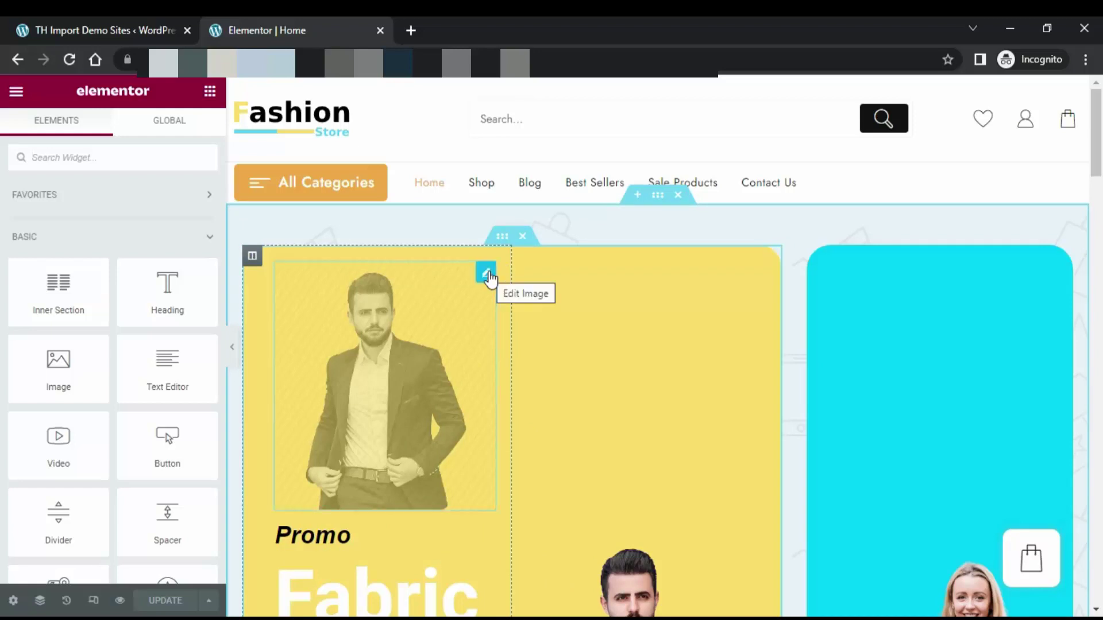
# Step: Replace the "Promo" heading in the yellow hero banner with "On Sell" and update the page
pyautogui.click(487, 274)
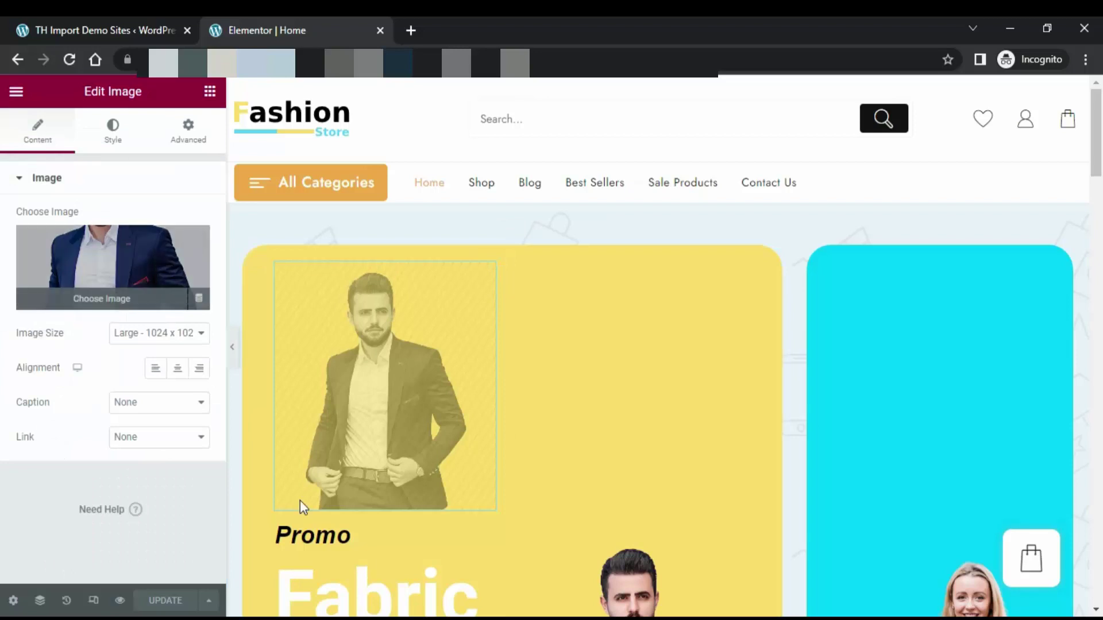
pyautogui.click(356, 536)
pyautogui.press('BackSpace')
pyautogui.press('BackSpace')
pyautogui.press('BackSpace')
pyautogui.press('BackSpace')
pyautogui.press('BackSpace')
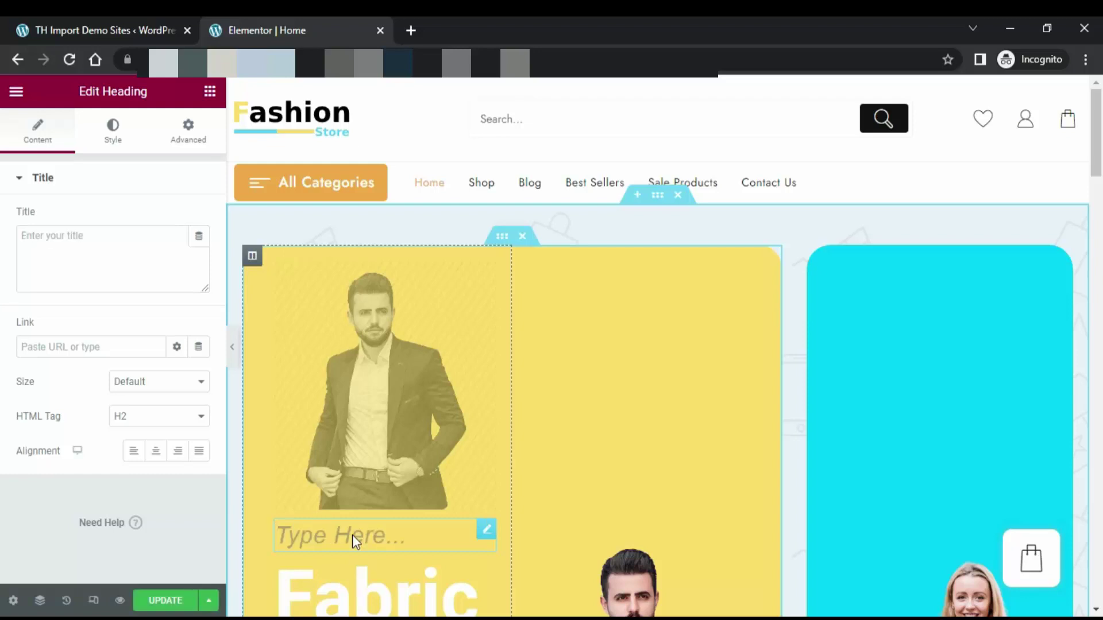
pyautogui.click(354, 536)
pyautogui.write('On Sell')
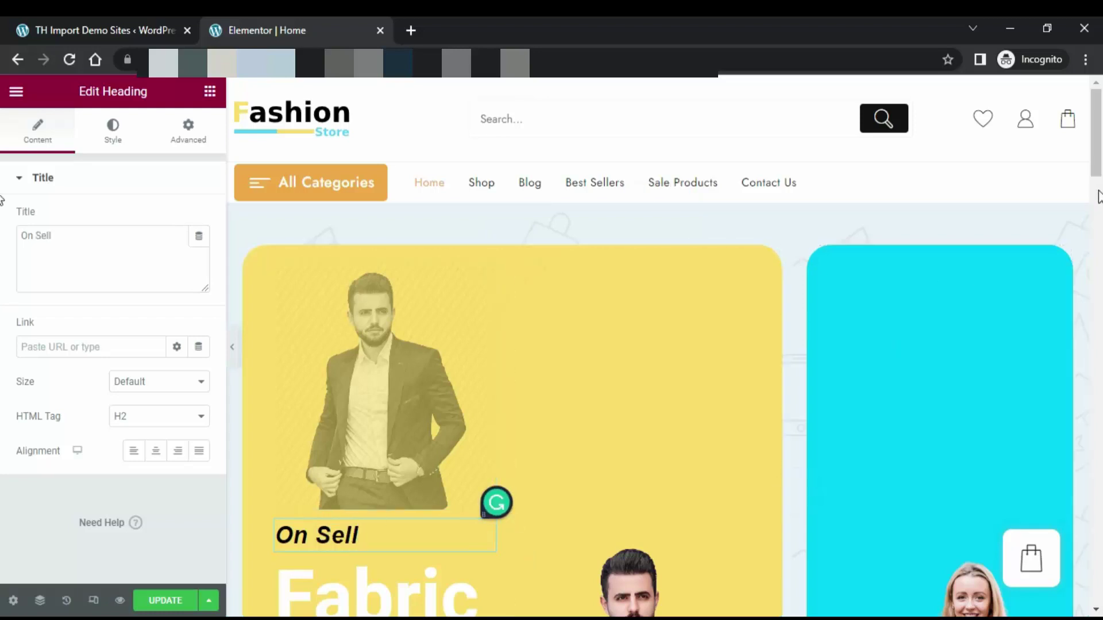
pyautogui.click(1096, 164)
pyautogui.moveTo(1097, 170); pyautogui.dragTo(1095, 241)
pyautogui.click(165, 600)
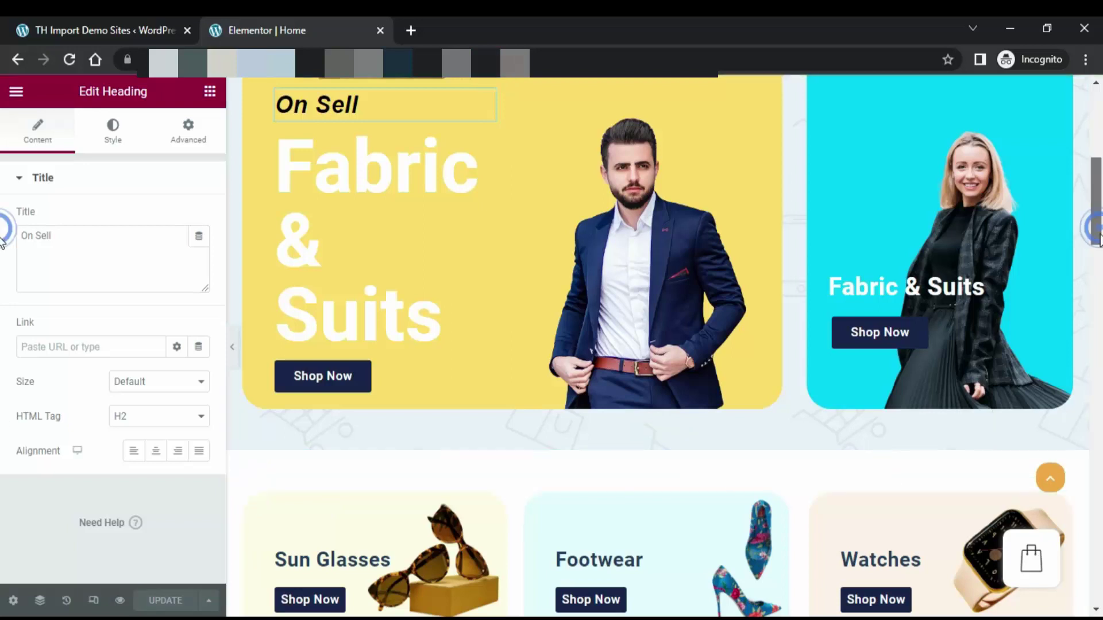
# Step: Replace the image in the Sun Glasses category card with the watch image from the media library
pyautogui.scroll(-5, 1091, 229)
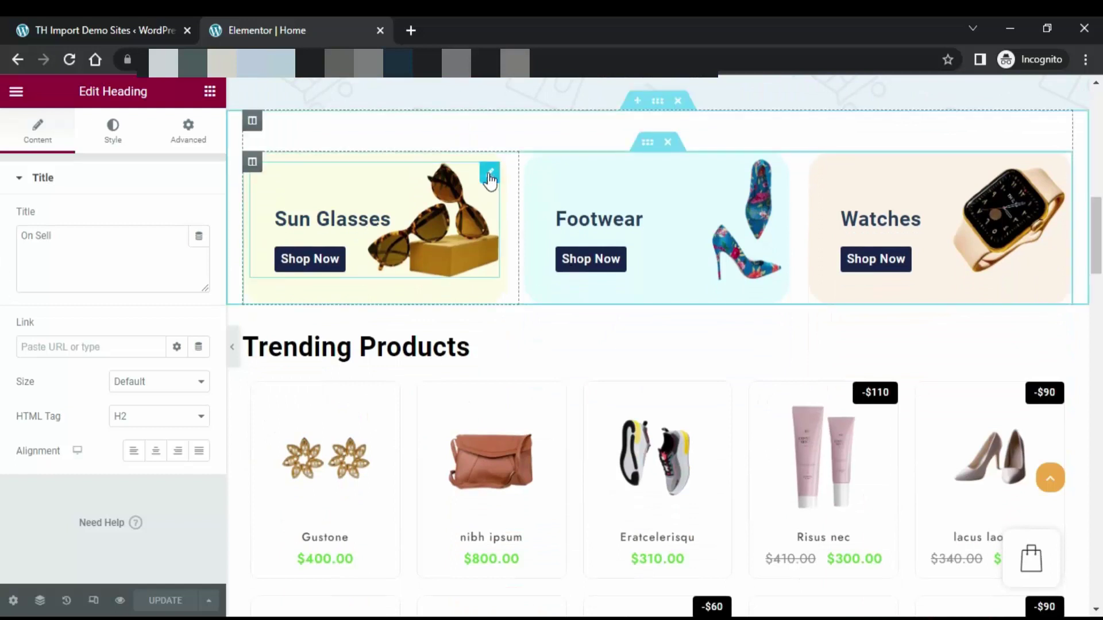
pyautogui.click(489, 175)
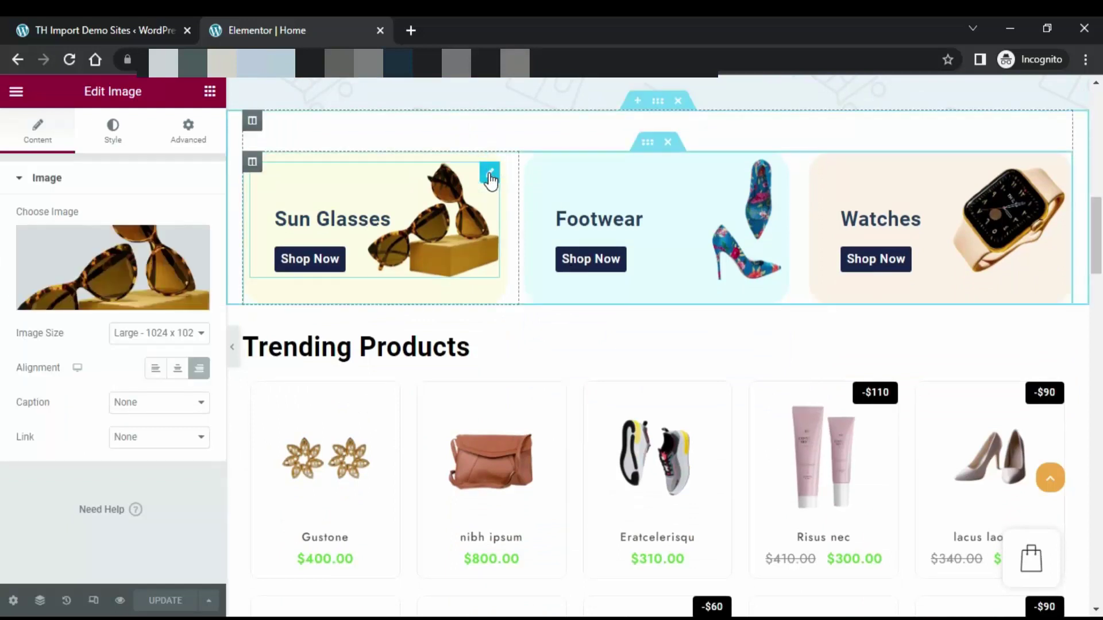
pyautogui.click(103, 303)
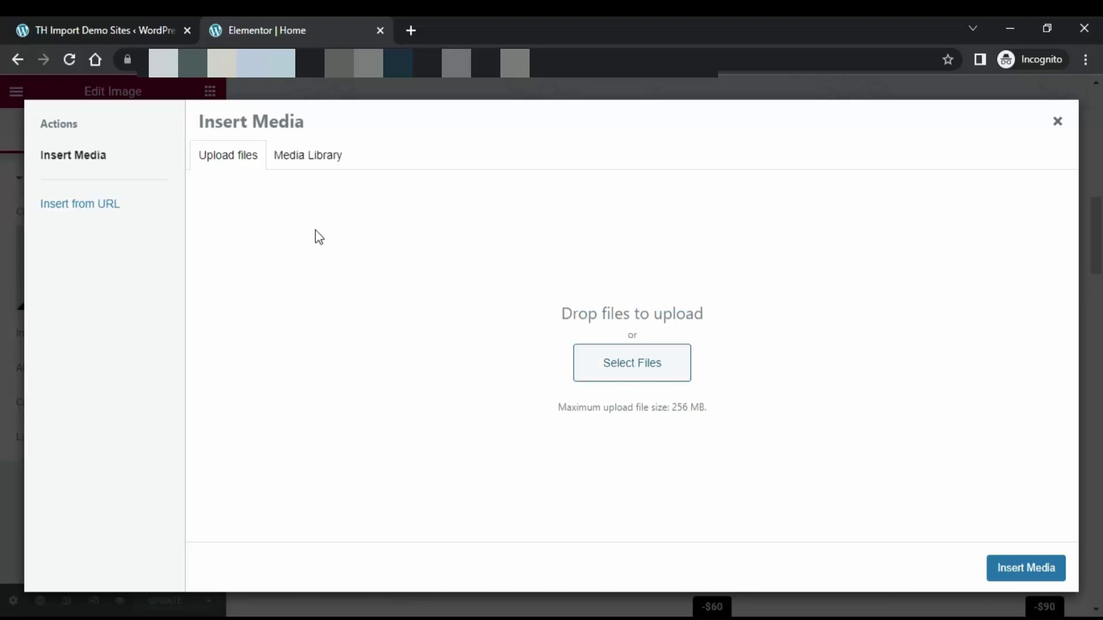
pyautogui.click(298, 155)
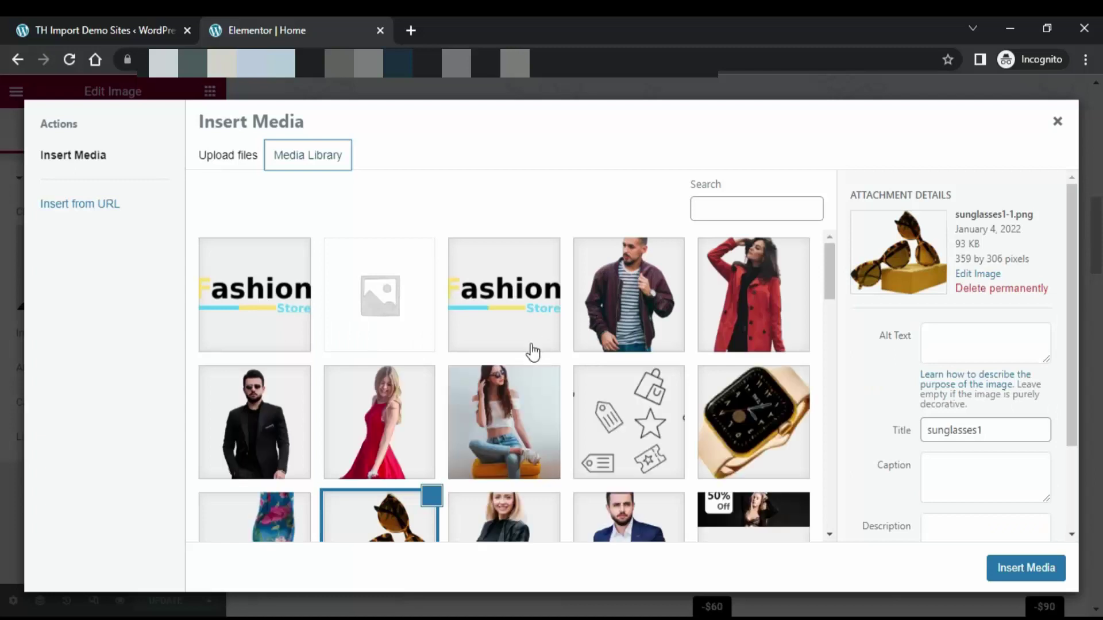
pyautogui.click(735, 443)
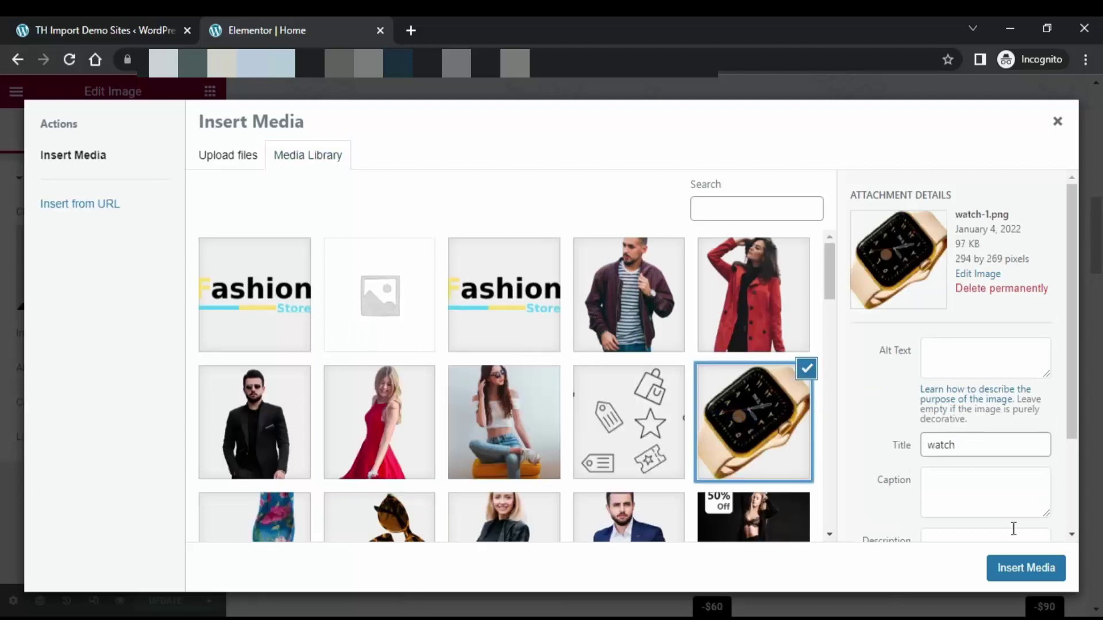
pyautogui.click(1007, 569)
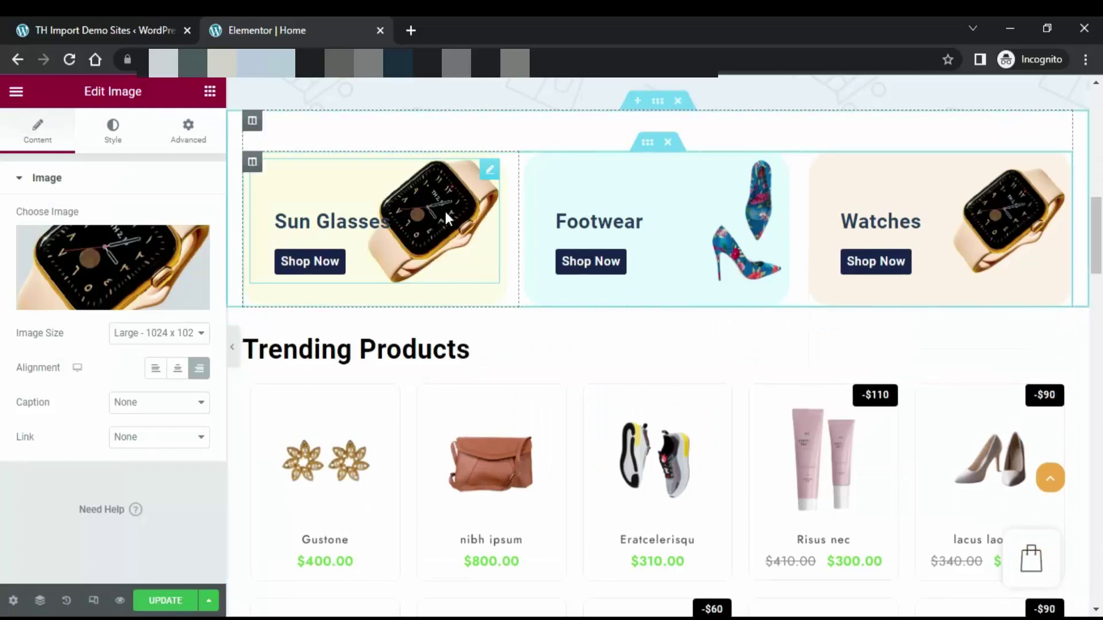
# Step: Change the "Sun Glasses" card heading to "Smart Watch"
pyautogui.click(363, 224)
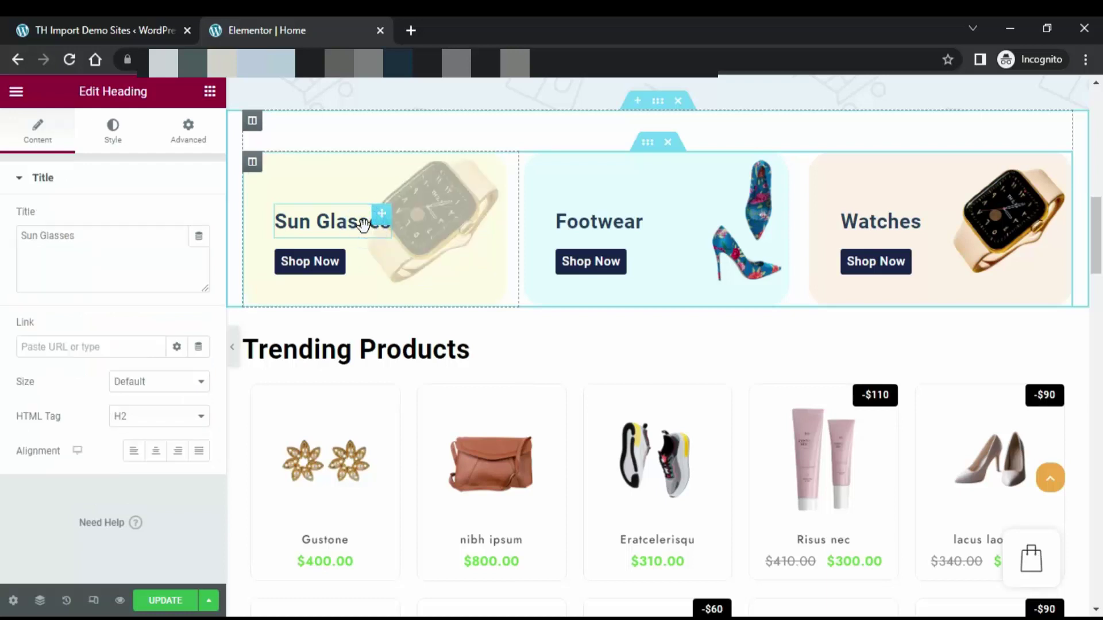
pyautogui.click(127, 245)
pyautogui.press('BackSpace')
pyautogui.press('BackSpace')
pyautogui.press('BackSpace')
pyautogui.press('BackSpace')
pyautogui.press('BackSpace')
pyautogui.press('BackSpace')
pyautogui.press('BackSpace')
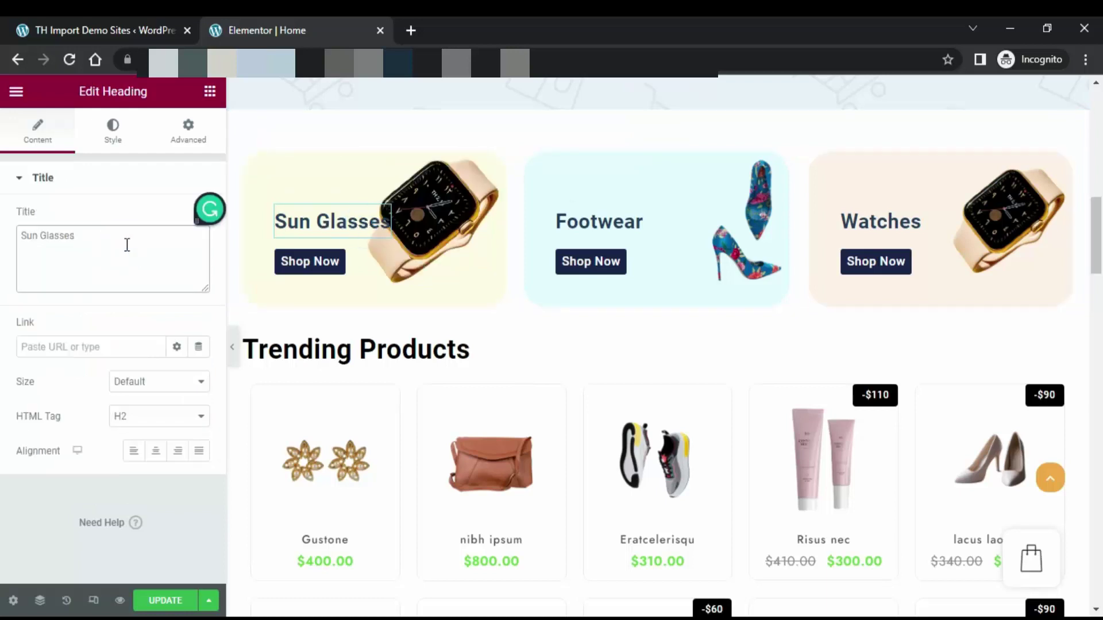
pyautogui.press('BackSpace')
pyautogui.press('BackSpace')
pyautogui.press('BackSpace')
pyautogui.press('BackSpace')
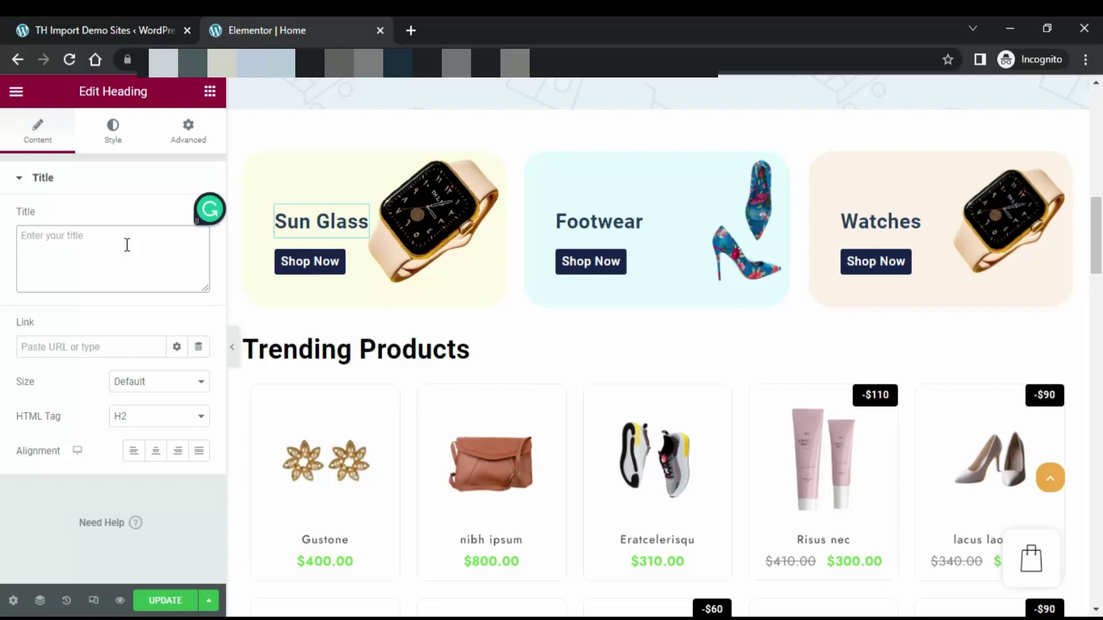
pyautogui.write('Sma')
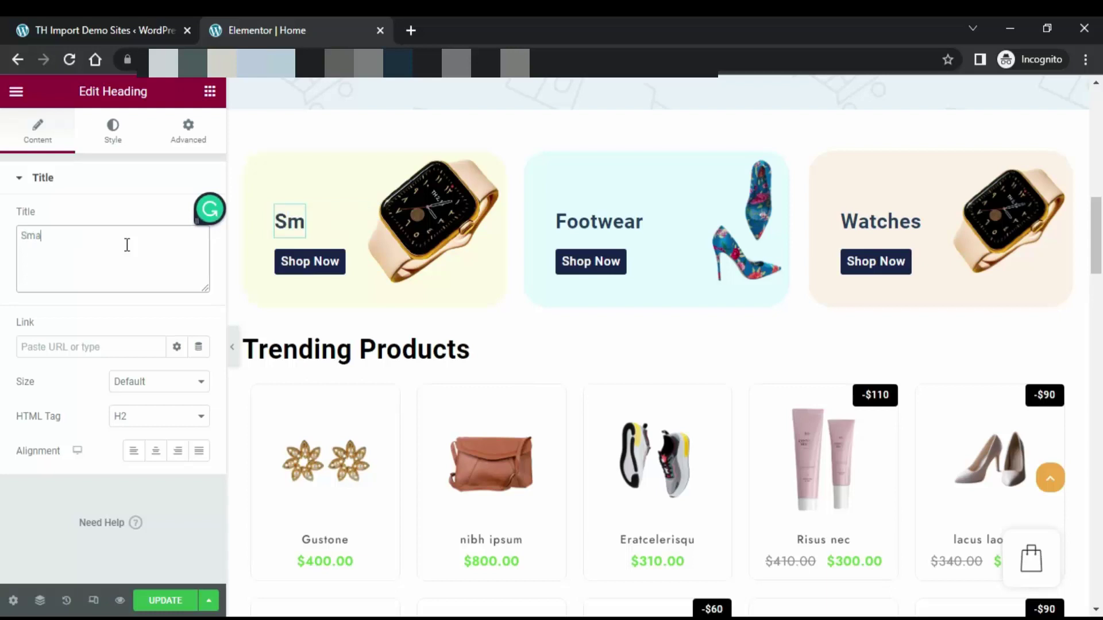
pyautogui.write('rt Watch')
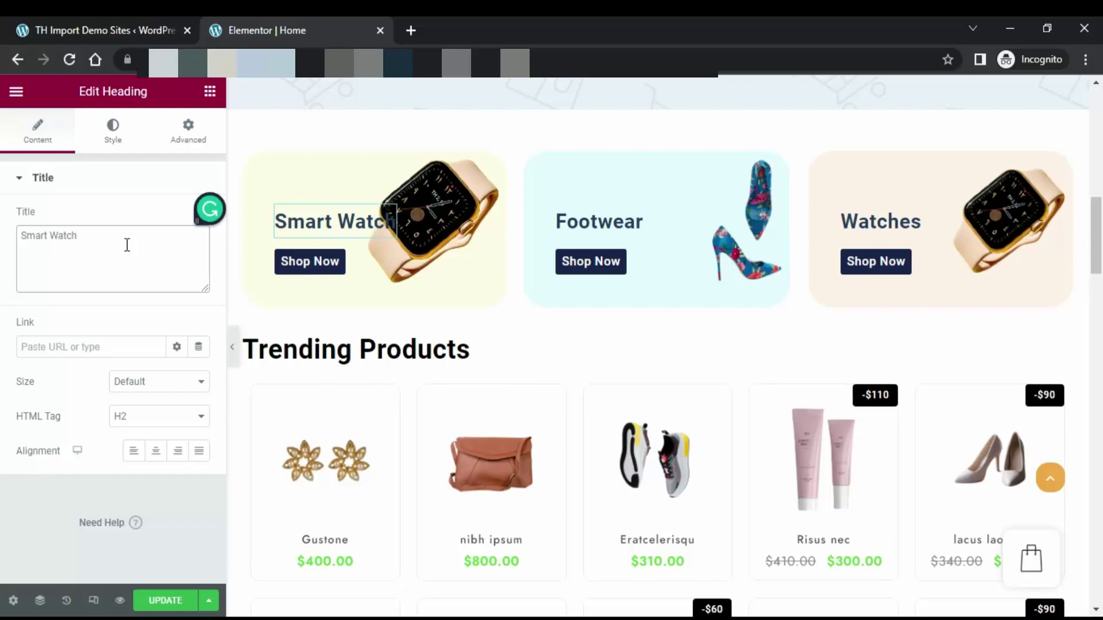
# Step: Change the text of the Smart Watch card's "Shop Now" button to "20 % off"
pyautogui.click(338, 264)
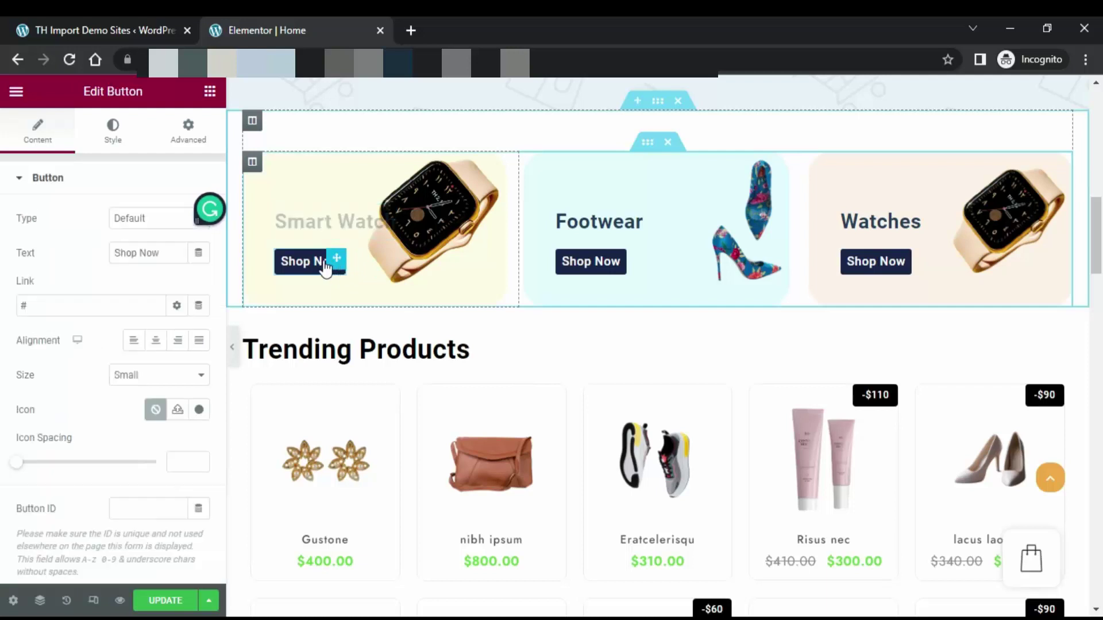
pyautogui.click(171, 252)
pyautogui.press('BackSpace')
pyautogui.press('BackSpace')
pyautogui.press('BackSpace')
pyautogui.press('BackSpace')
pyautogui.press('BackSpace')
pyautogui.press('BackSpace')
pyautogui.press('BackSpace')
pyautogui.press('BackSpace')
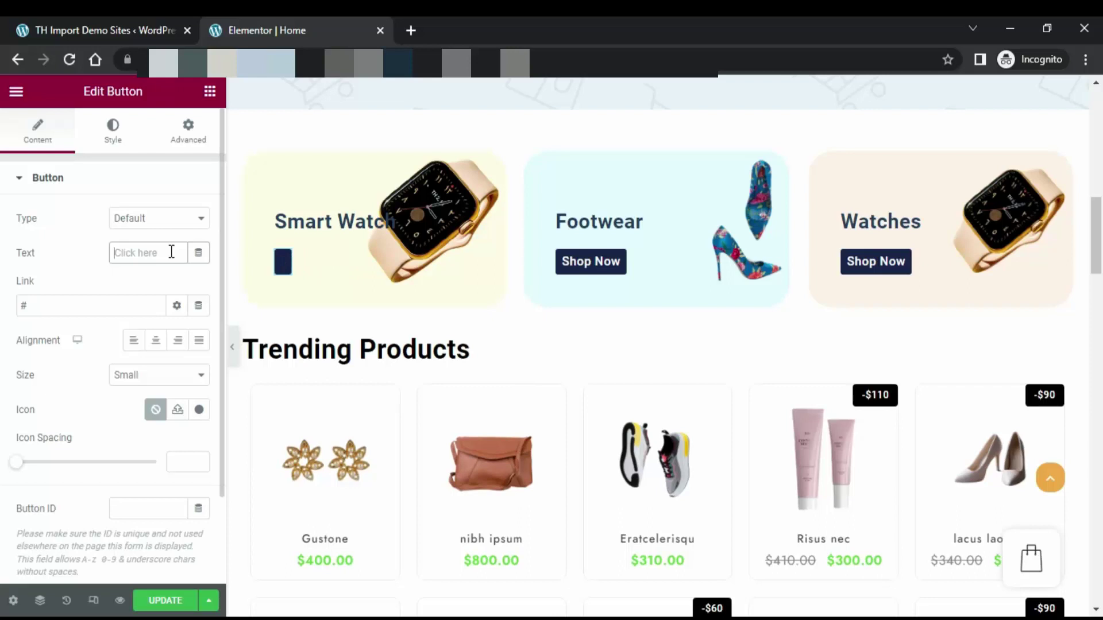
pyautogui.write('20')
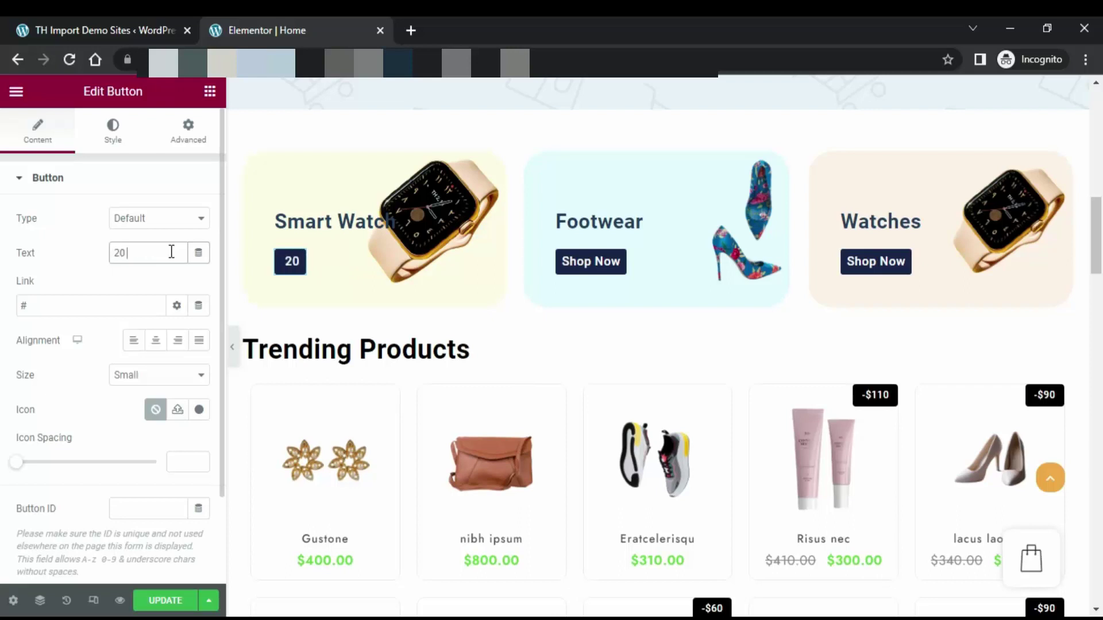
pyautogui.write(' % off')
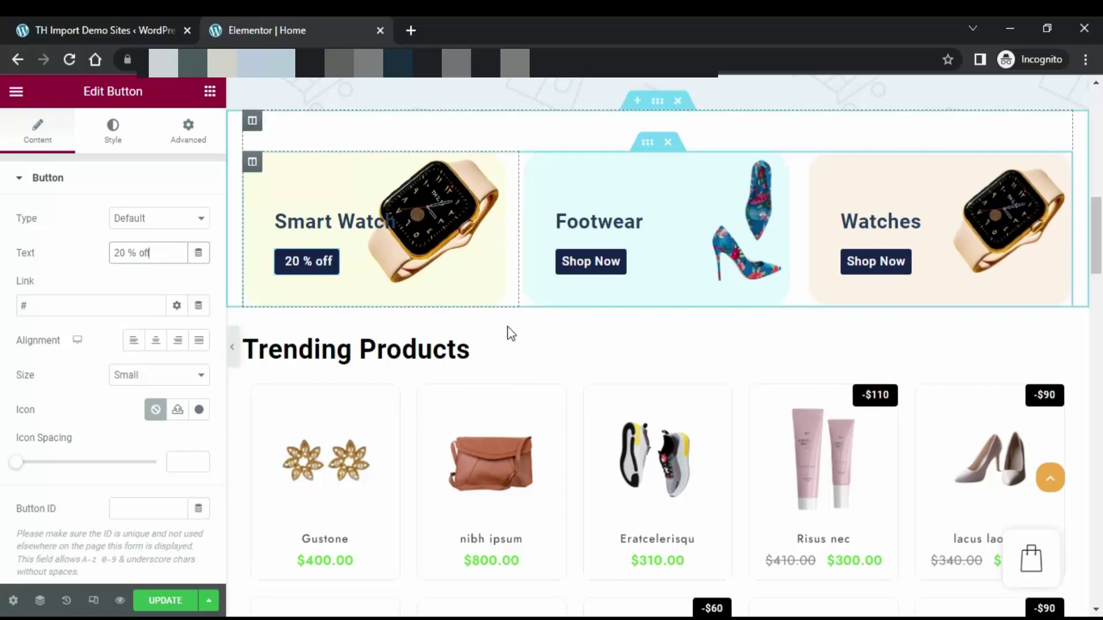
# Step: Set the number of products in the Trending Products section to 12 and update the page
pyautogui.click(574, 414)
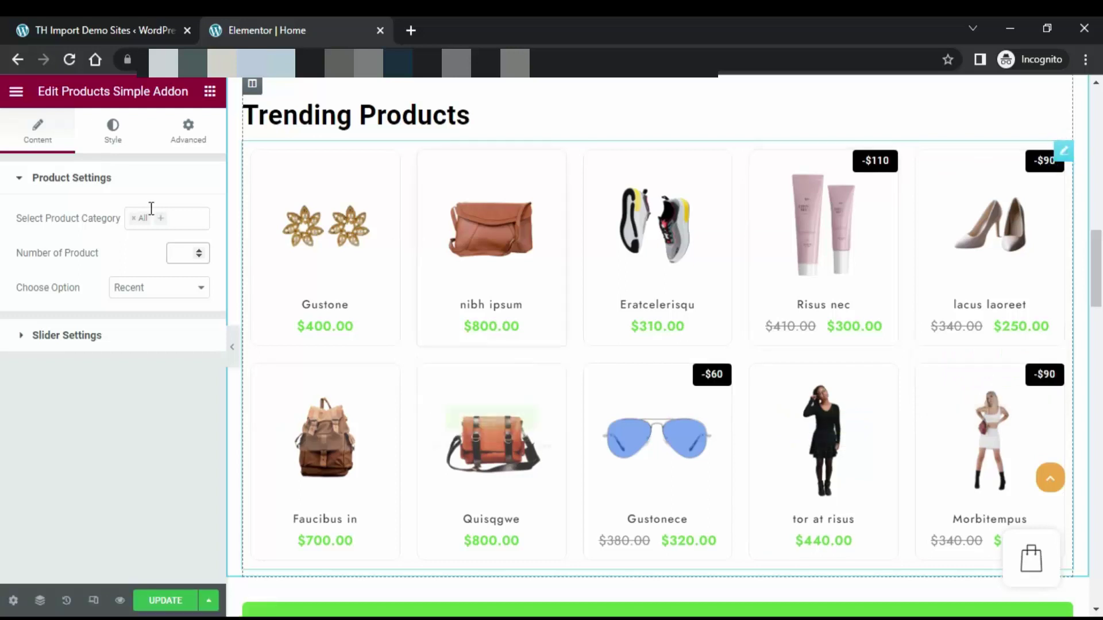
pyautogui.click(179, 252)
pyautogui.write('1')
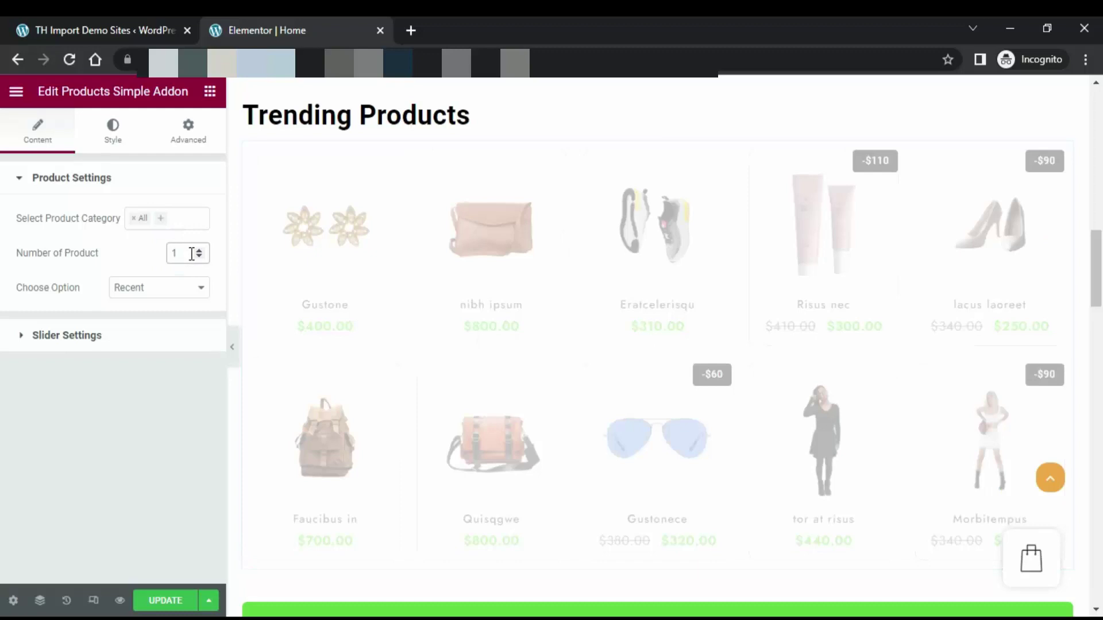
pyautogui.write('0')
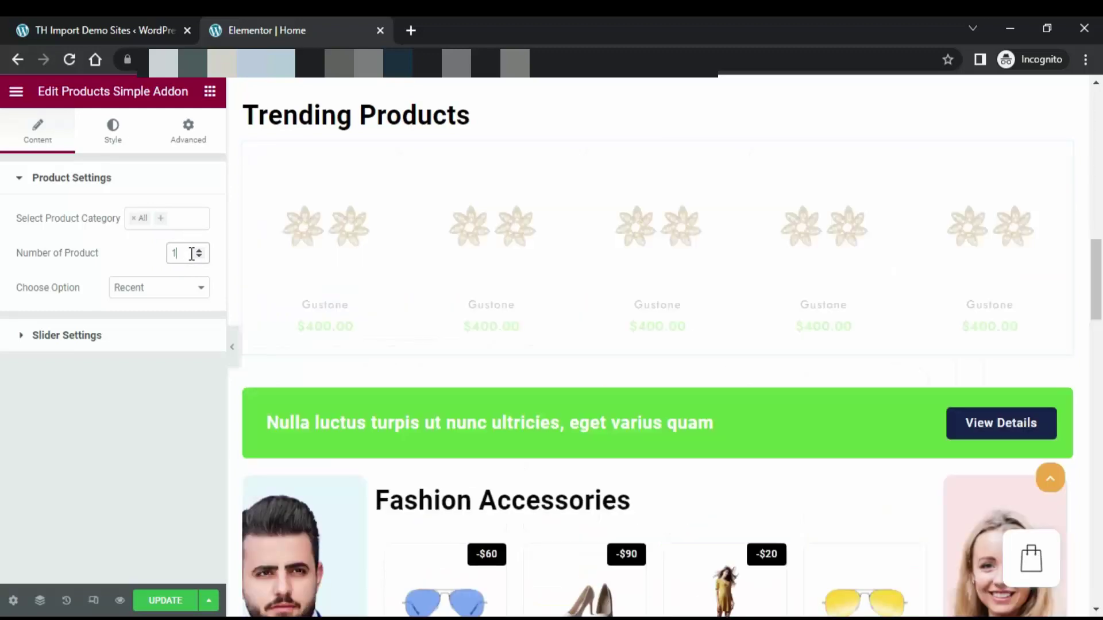
pyautogui.write('2')
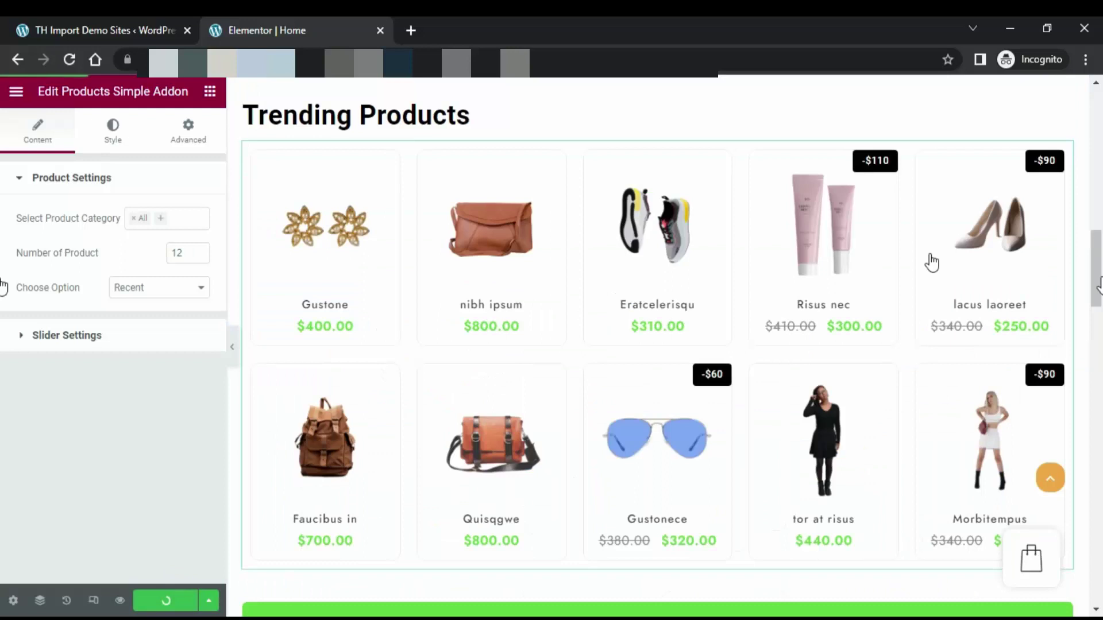
# Step: Look over the rest of the home page in the editor and view the published page
pyautogui.moveTo(1096, 270); pyautogui.dragTo(1100, 531)
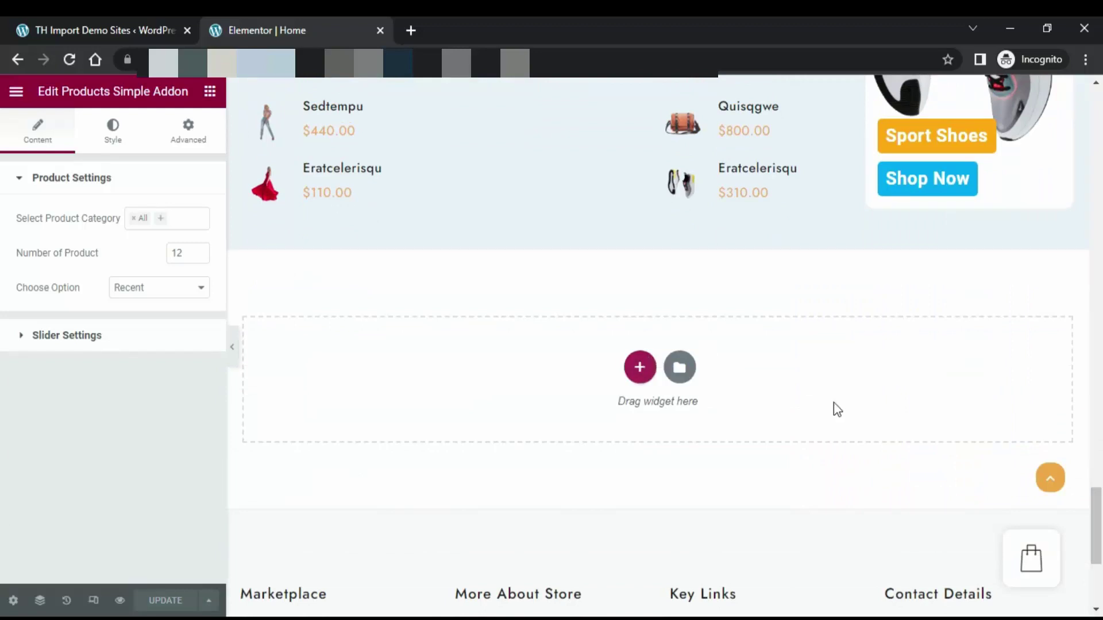
pyautogui.moveTo(1097, 534); pyautogui.dragTo(1098, 109)
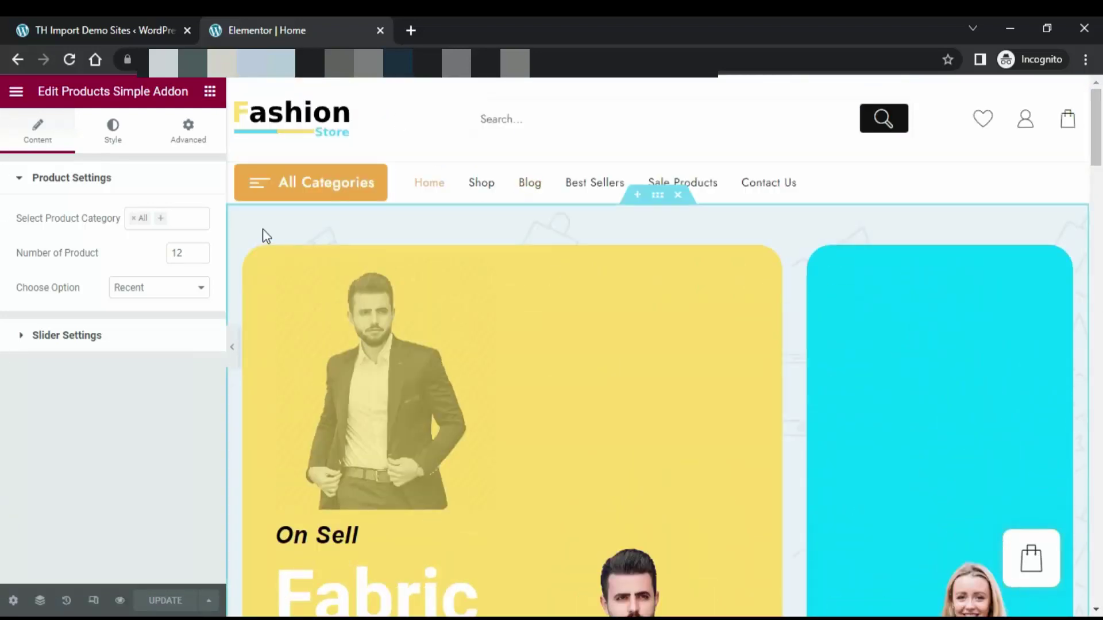
pyautogui.click(16, 96)
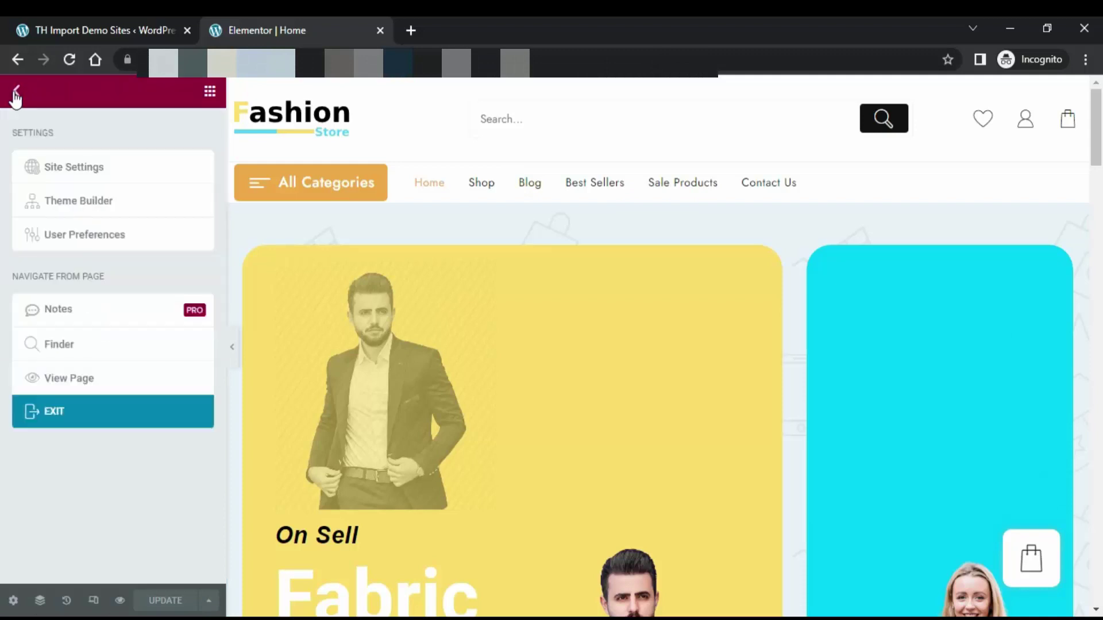
pyautogui.click(62, 382)
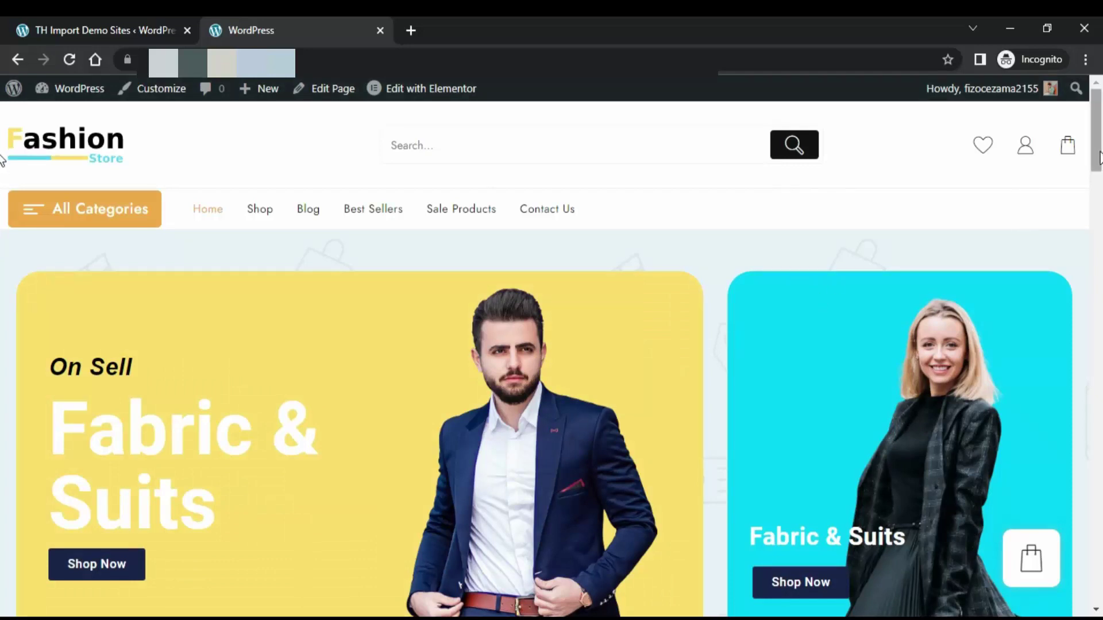
pyautogui.scroll(-3, 1100, 158)
pyautogui.scroll(3, 1101, 153)
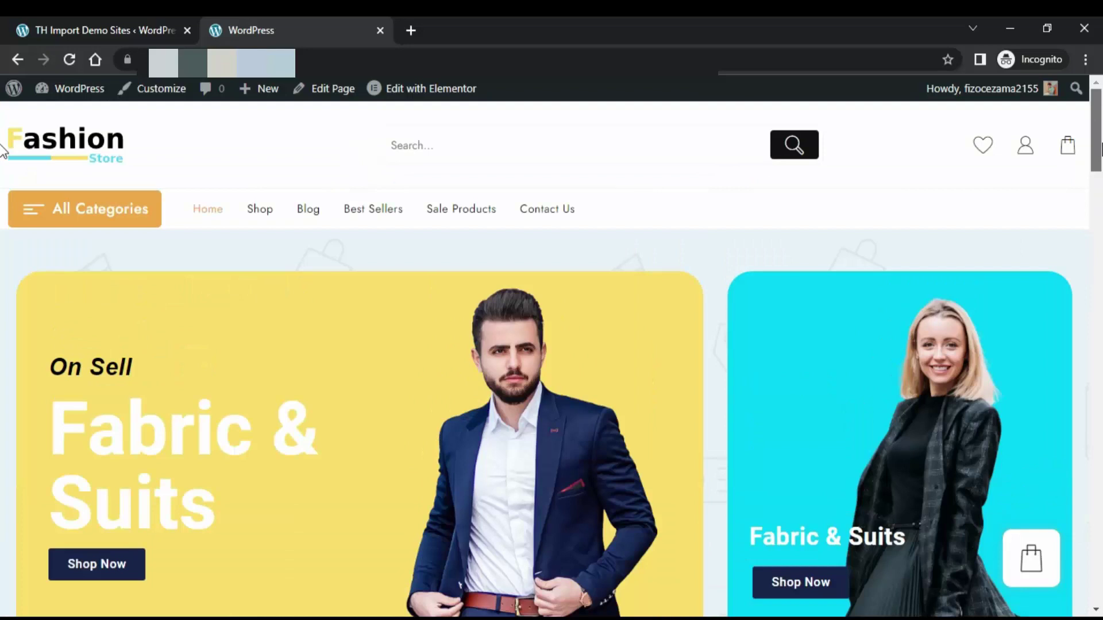
pyautogui.scroll(-3, 1101, 183)
pyautogui.scroll(3, 1099, 155)
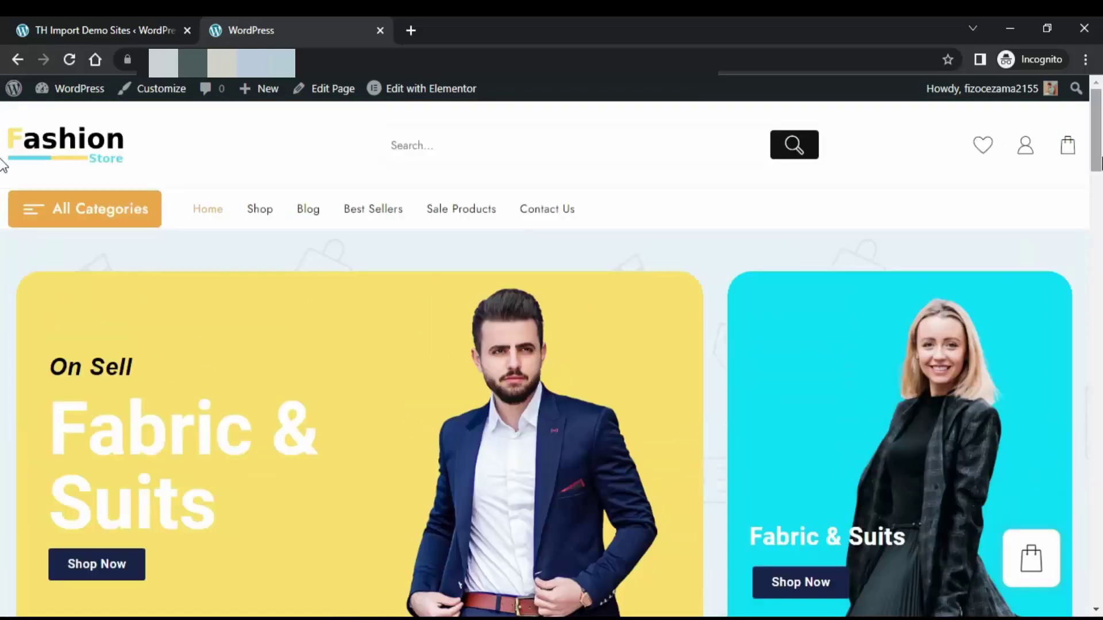
# Step: Add the Gustone and nibh ipsum products from the Trending Products section to the wishlist
pyautogui.moveTo(1099, 152); pyautogui.dragTo(1101, 277)
pyautogui.moveTo(112, 388)
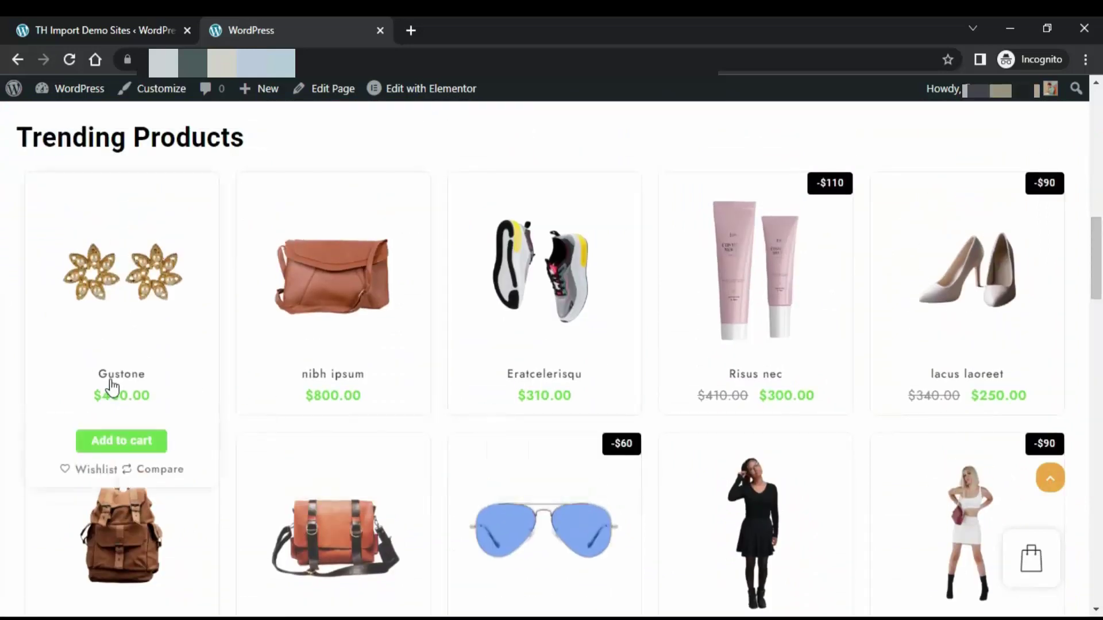
pyautogui.click(66, 455)
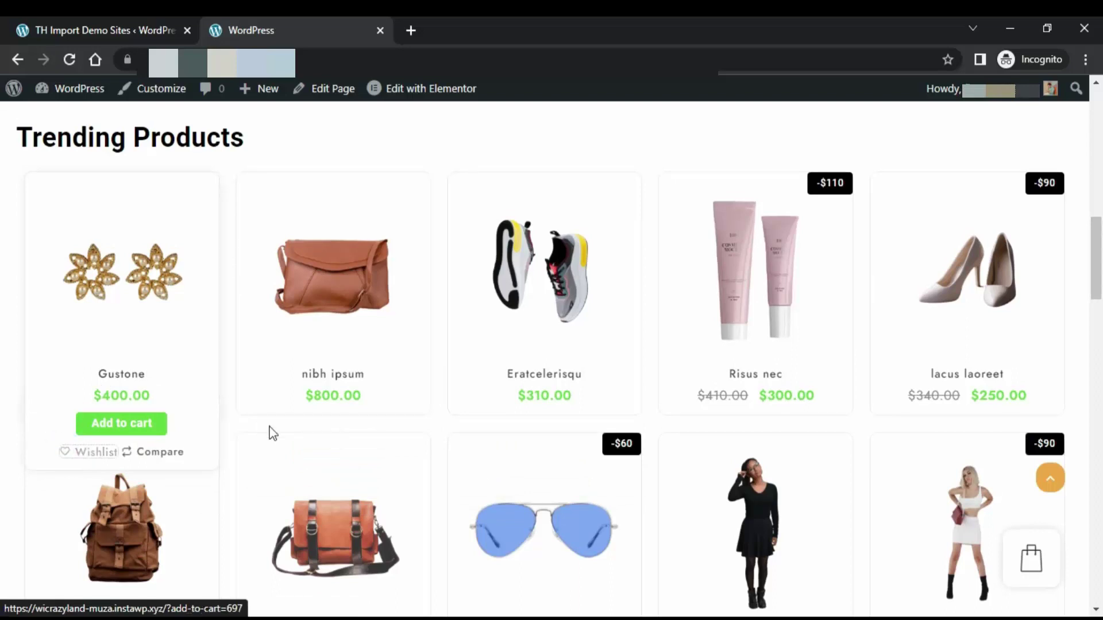
pyautogui.click(276, 453)
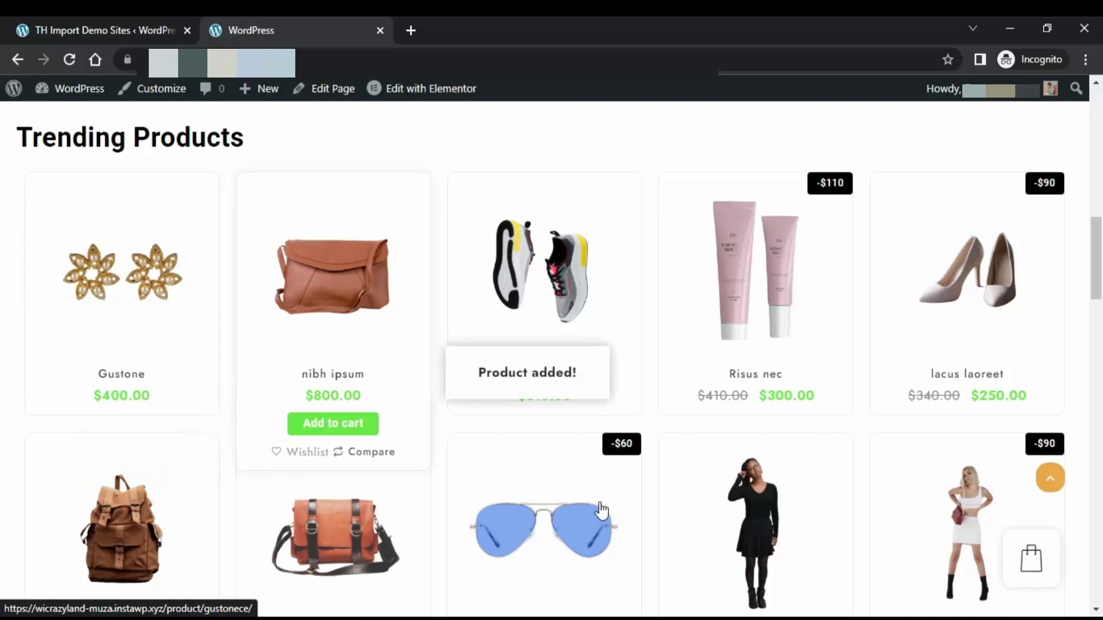
# Step: Open the store's wishlist and add both saved products, Nibh Ipsum and Gustone, to the cart
pyautogui.moveTo(1094, 260); pyautogui.dragTo(1096, 136)
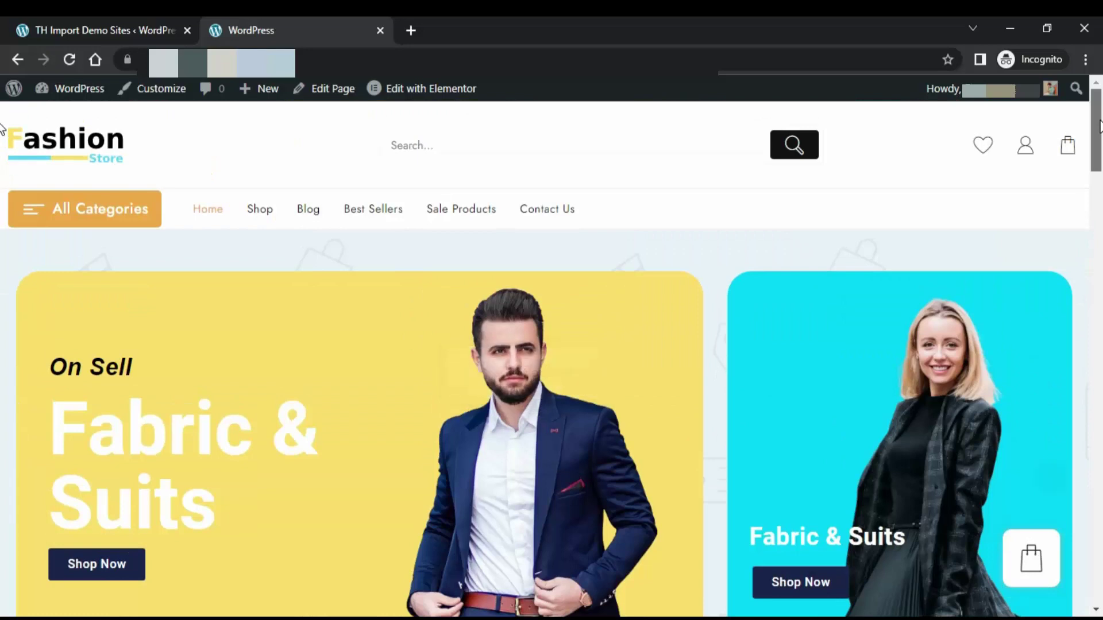
pyautogui.click(988, 157)
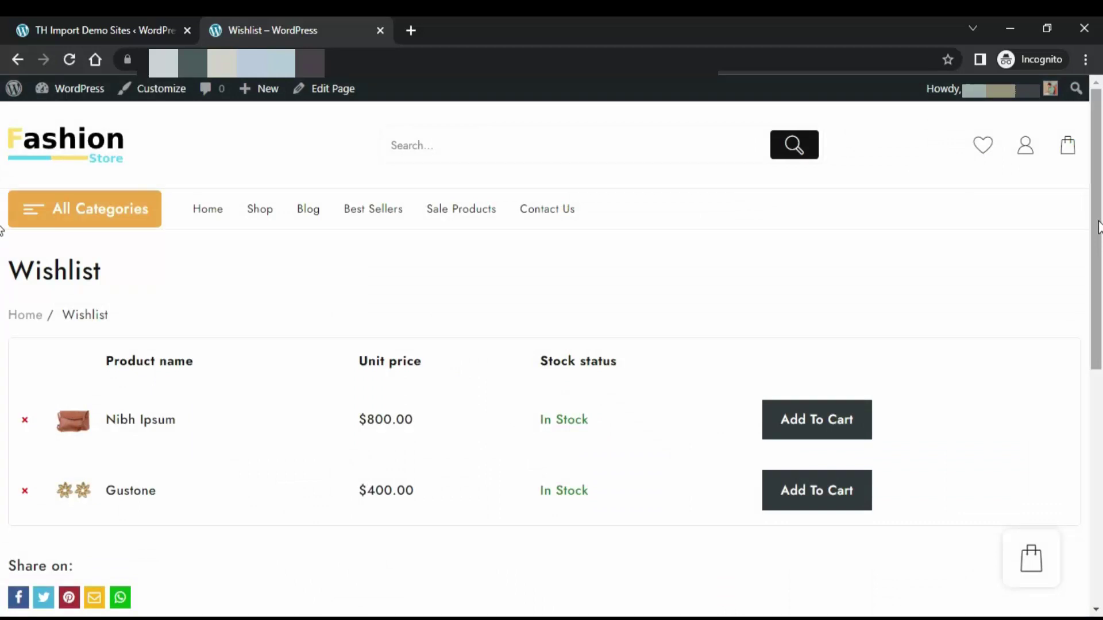
pyautogui.scroll(-3, 1, 230)
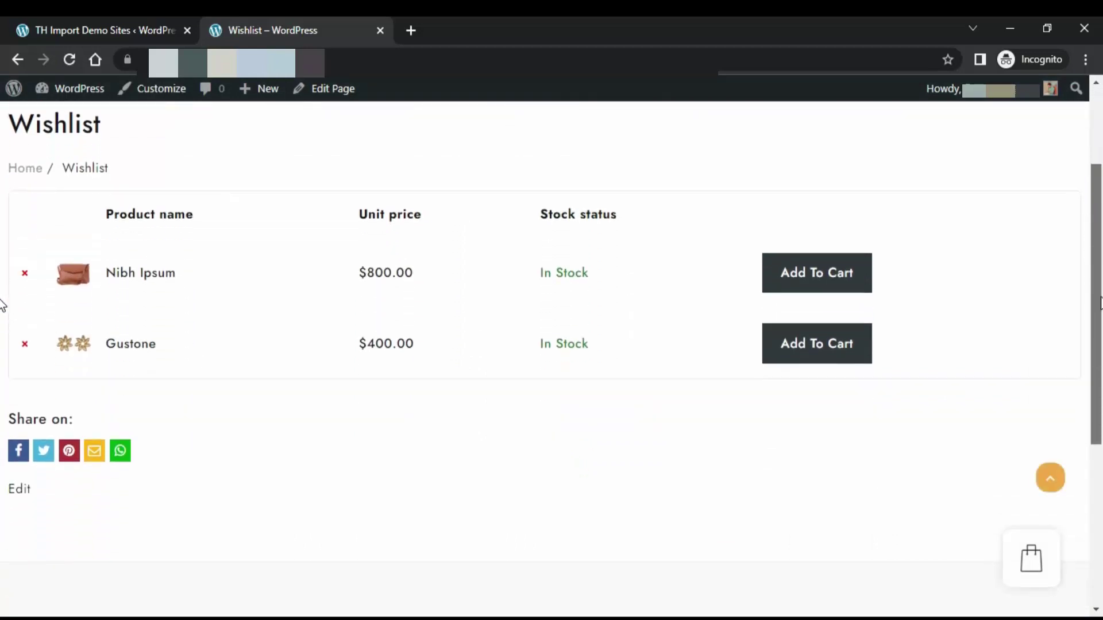
pyautogui.scroll(3, 2, 287)
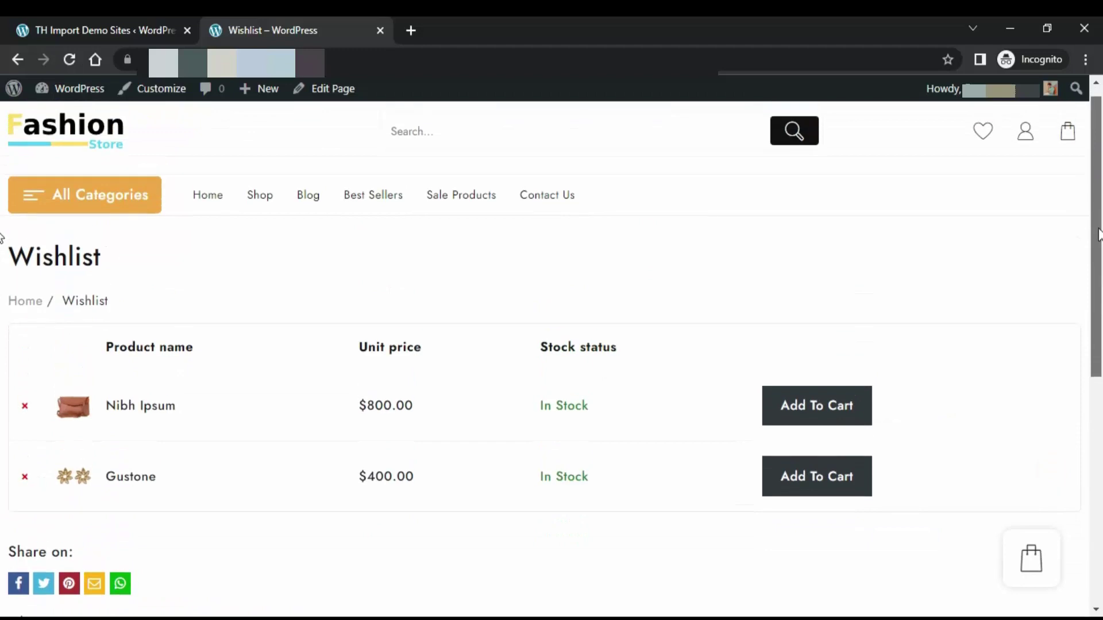
pyautogui.scroll(1, 1, 237)
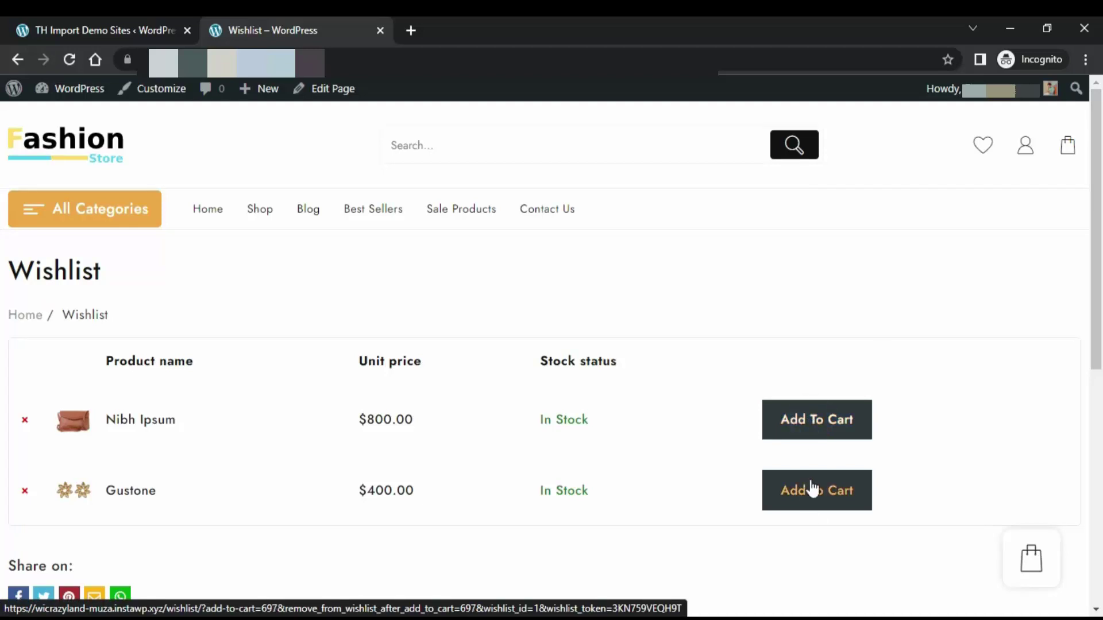
pyautogui.click(814, 493)
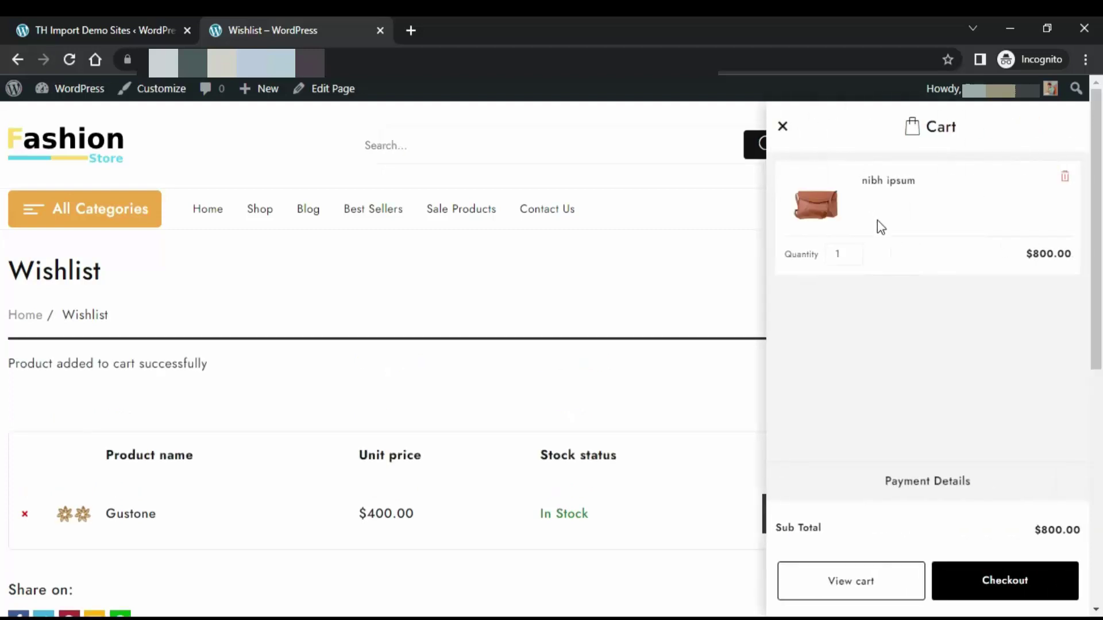
pyautogui.click(724, 396)
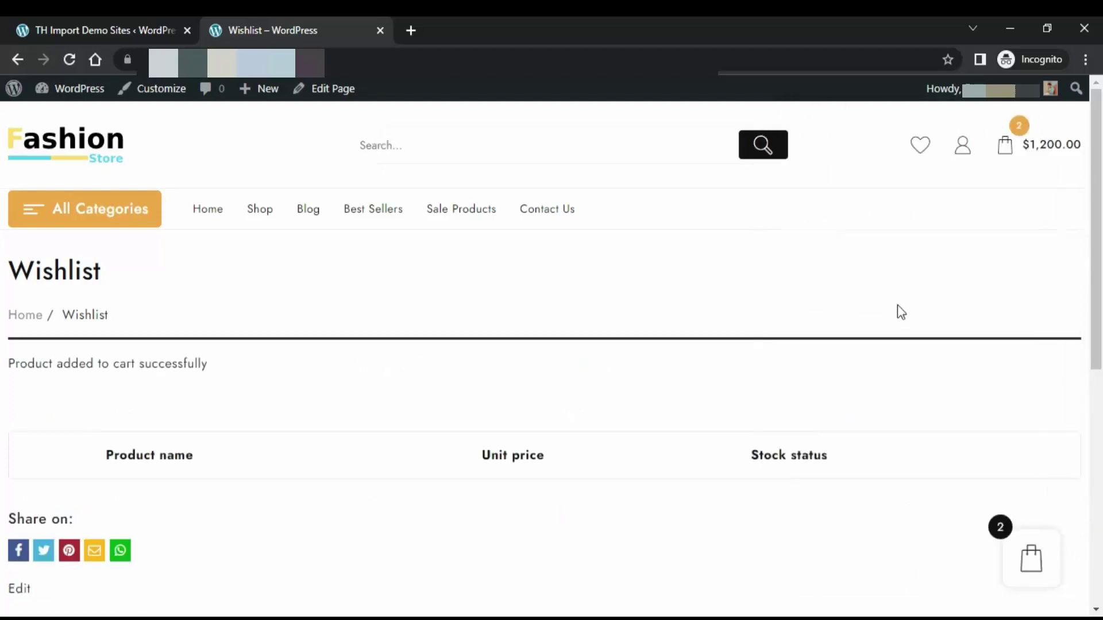
# Step: Review the products in the store's cart, close it and return to the store's home page
pyautogui.click(1006, 150)
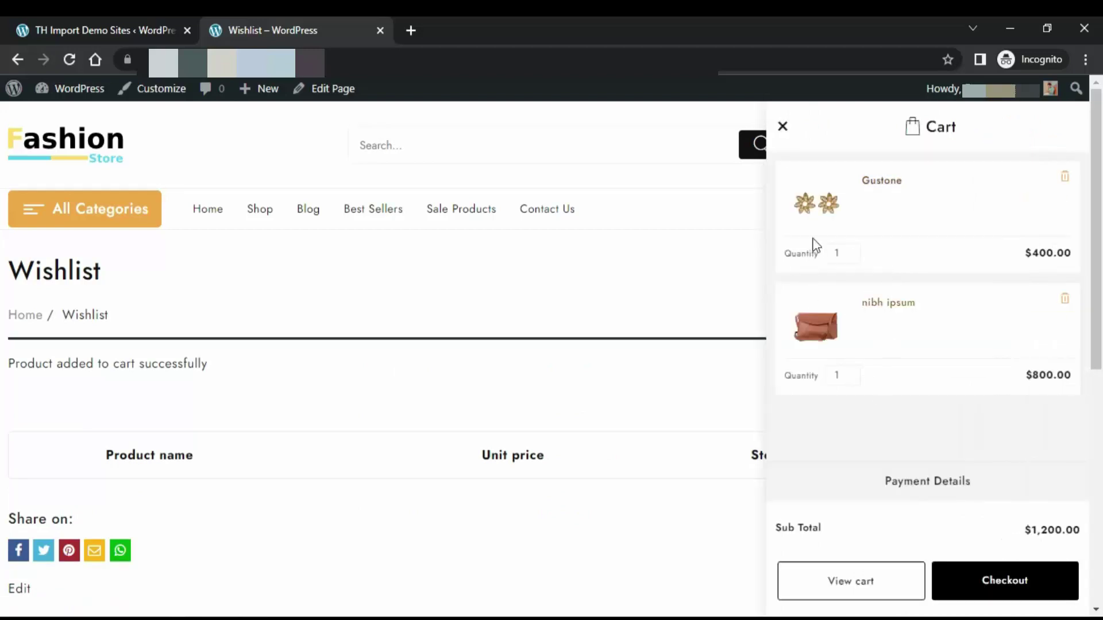
pyautogui.click(783, 125)
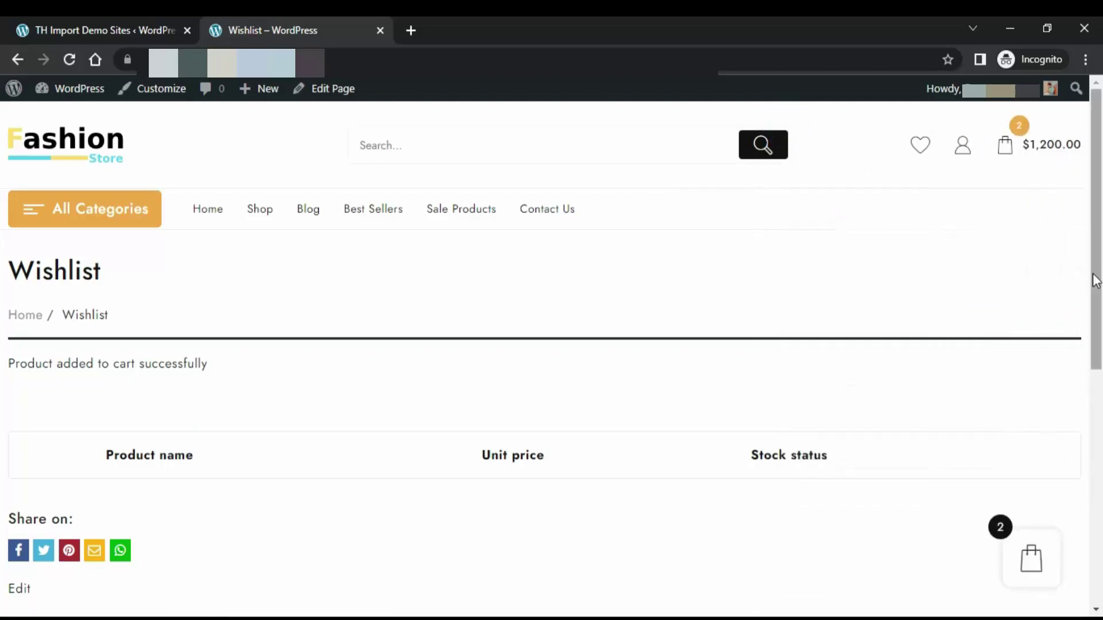
pyautogui.click(85, 140)
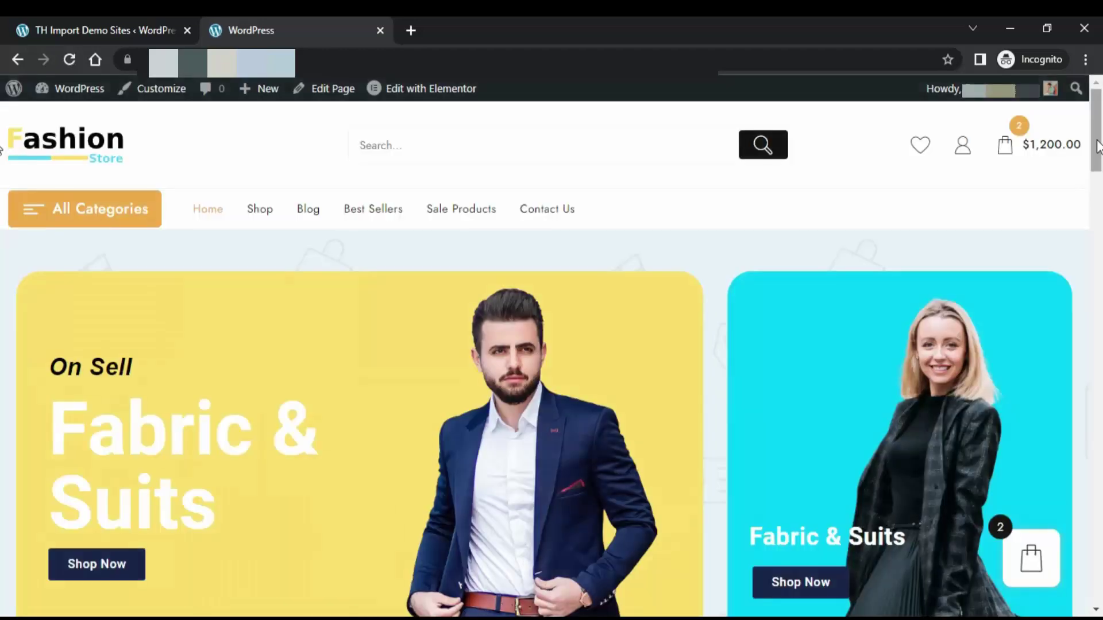
# Step: Add the Quisqgwe and Faucibus in products from the home page's product grid to the product comparison
pyautogui.scroll(-3, 1097, 161)
pyautogui.moveTo(1098, 182); pyautogui.dragTo(1097, 305)
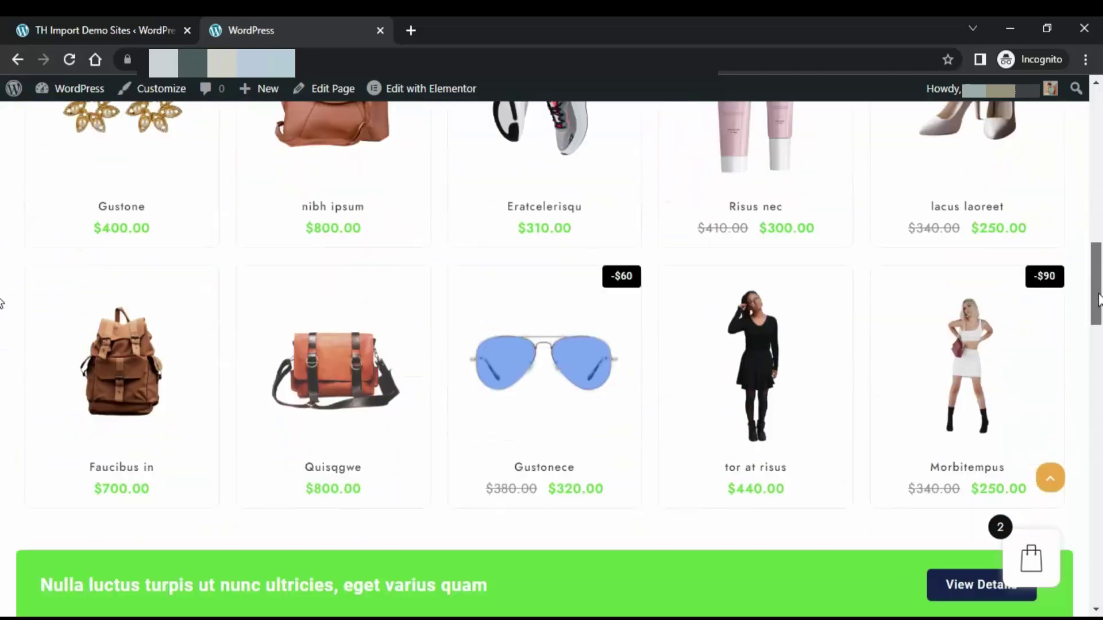
pyautogui.moveTo(339, 443)
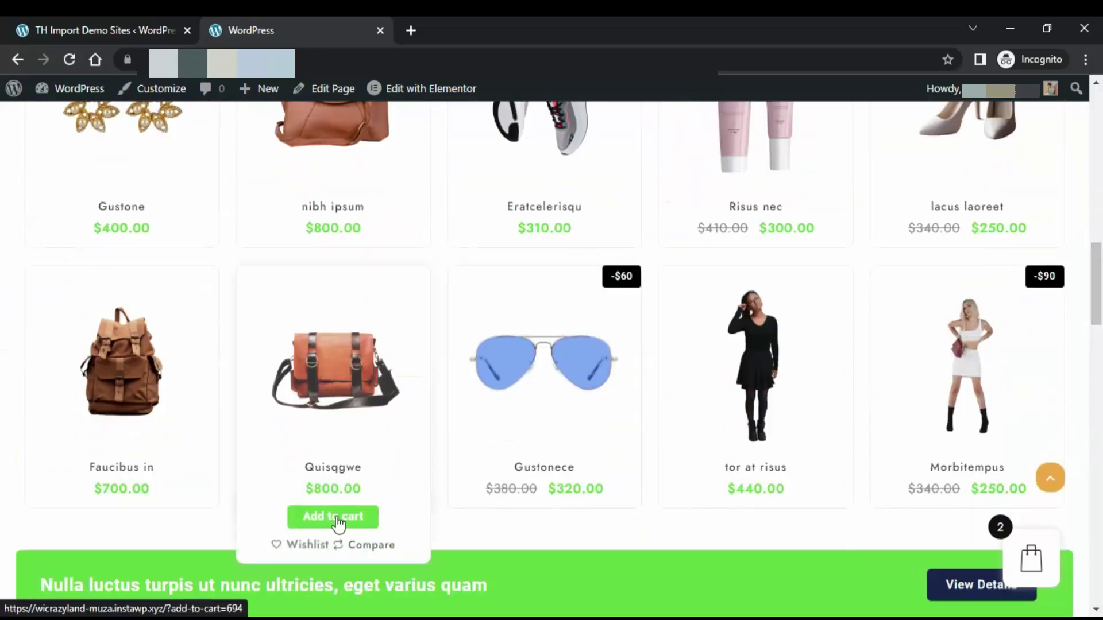
pyautogui.click(358, 550)
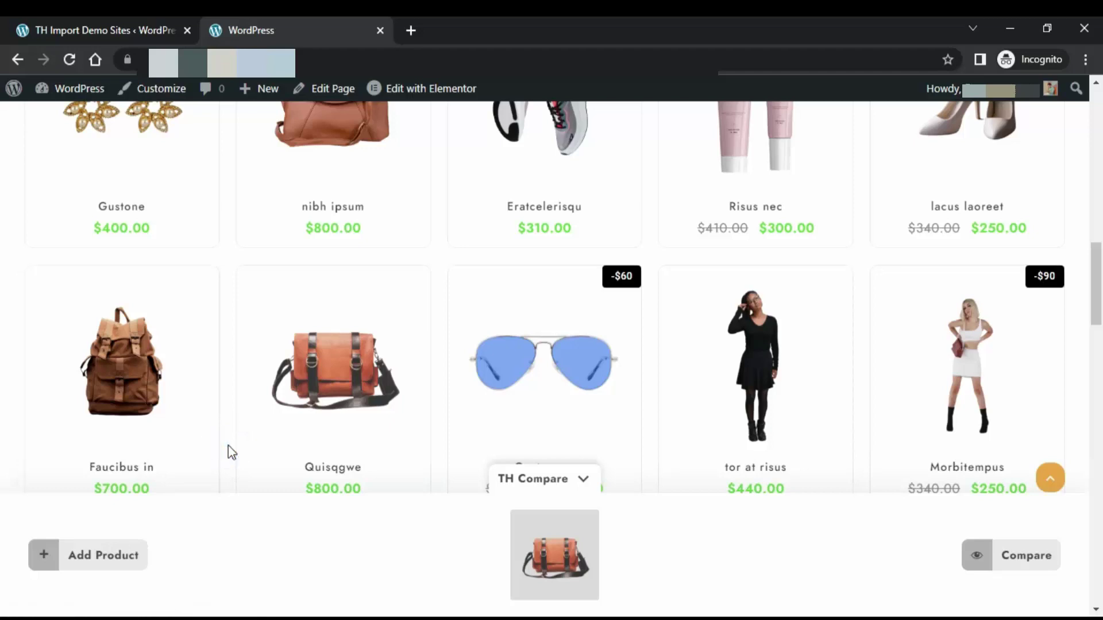
pyautogui.scroll(-2, 230, 452)
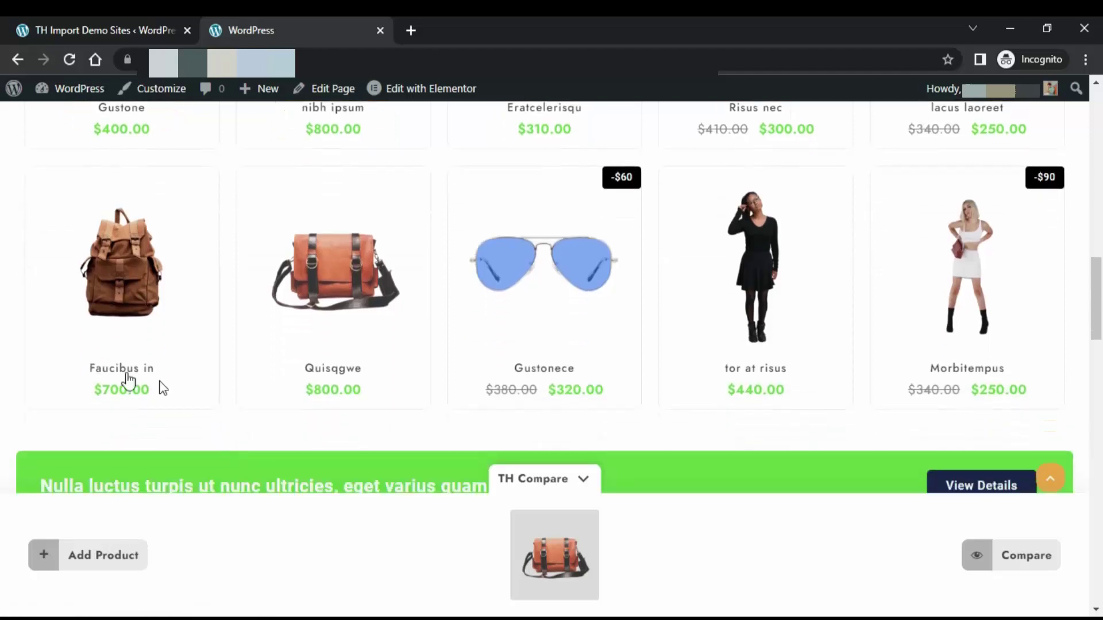
pyautogui.click(157, 447)
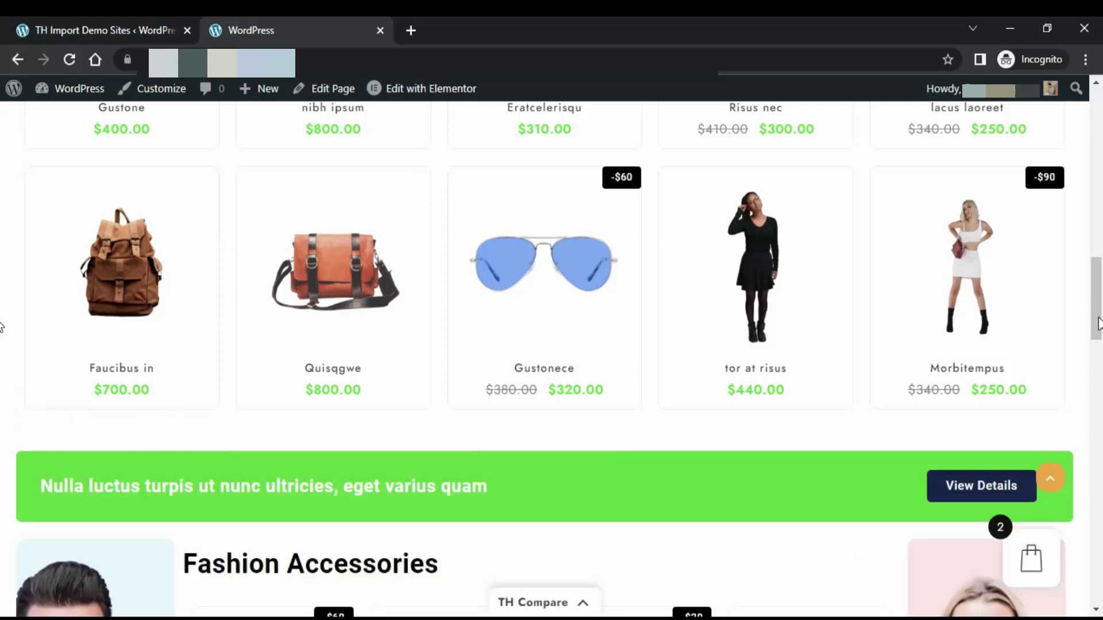
# Step: Open the side-by-side comparison of Faucibus in and Quisqgwe, examine their details and close the comparison
pyautogui.scroll(-3, 1053, 480)
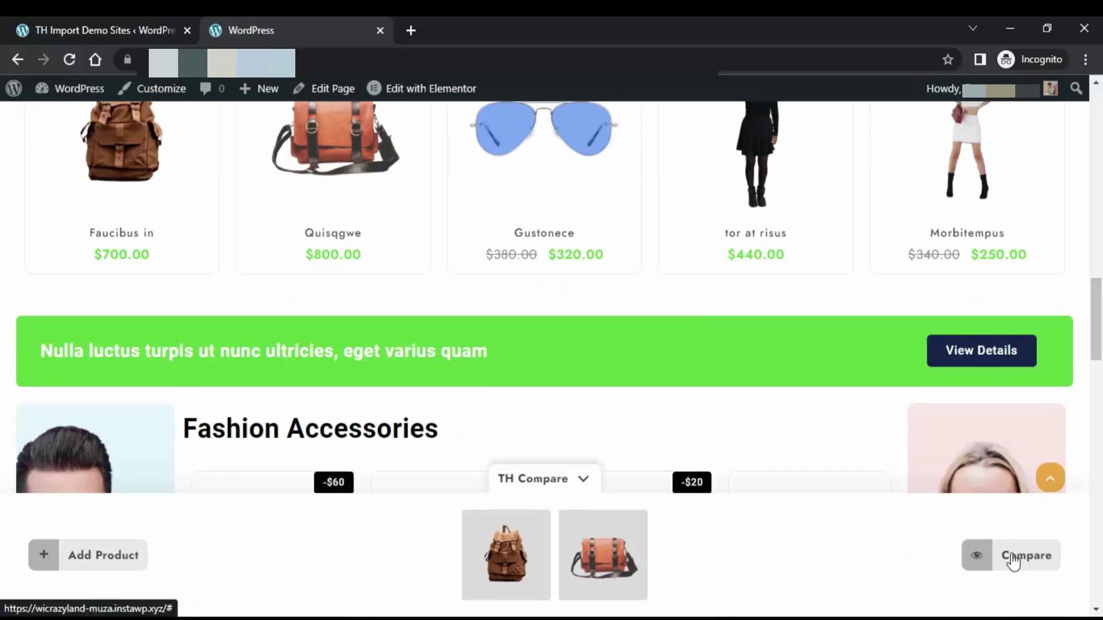
pyautogui.click(1028, 558)
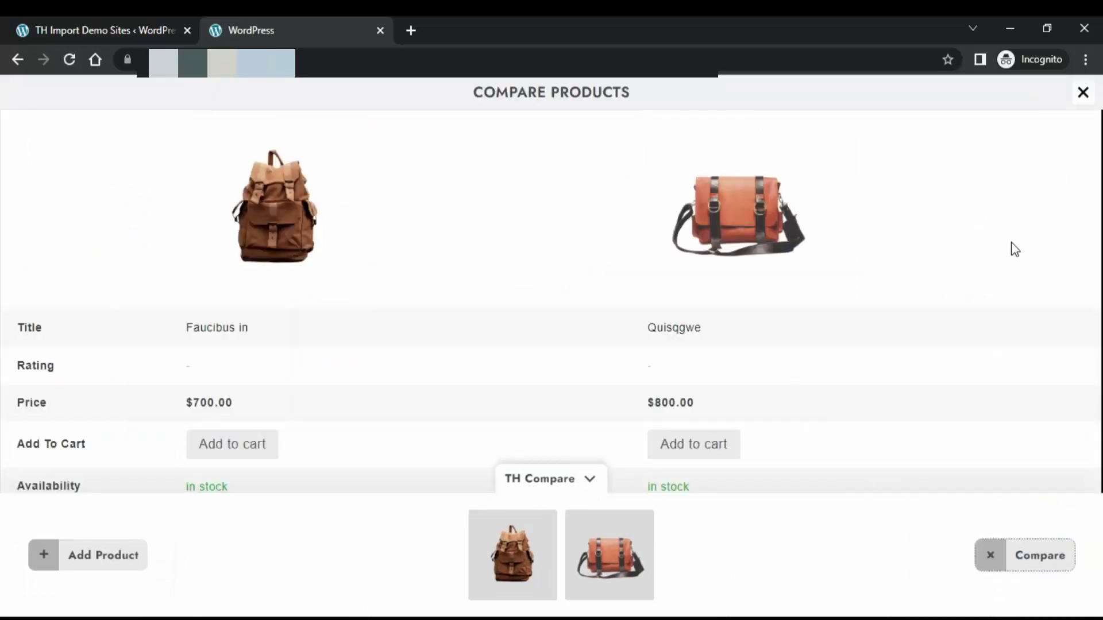
pyautogui.click(1029, 229)
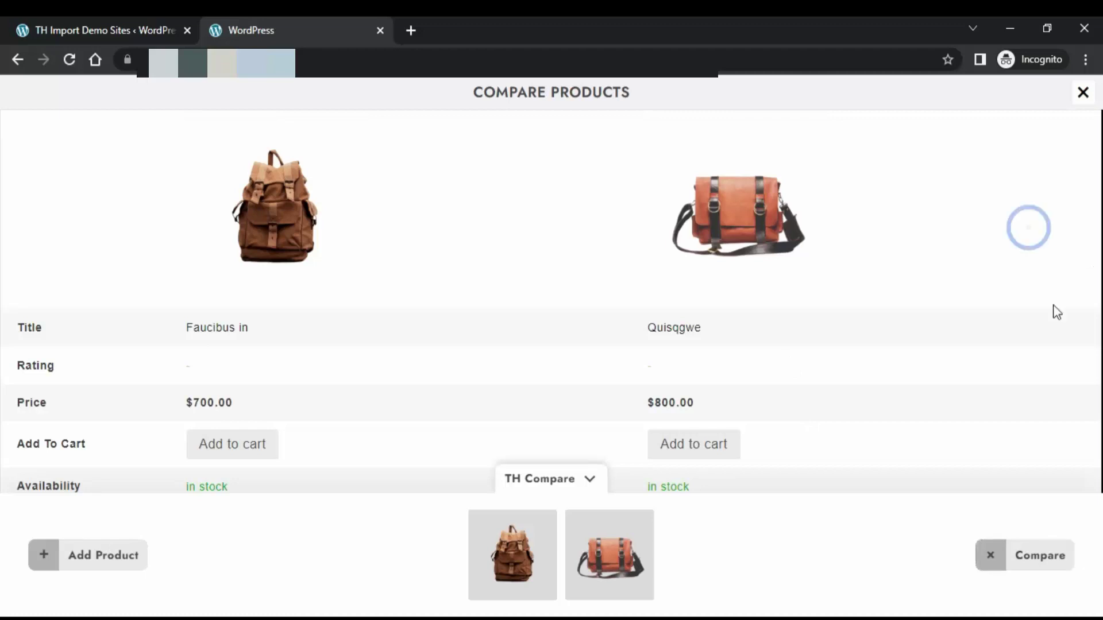
pyautogui.click(482, 278)
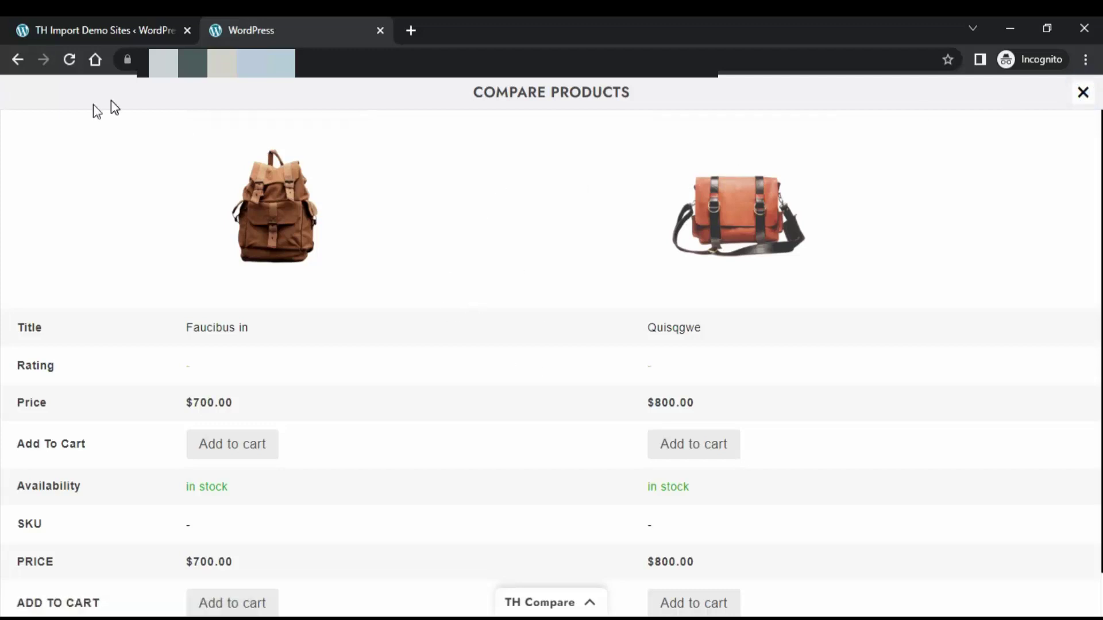
pyautogui.press('Escape')
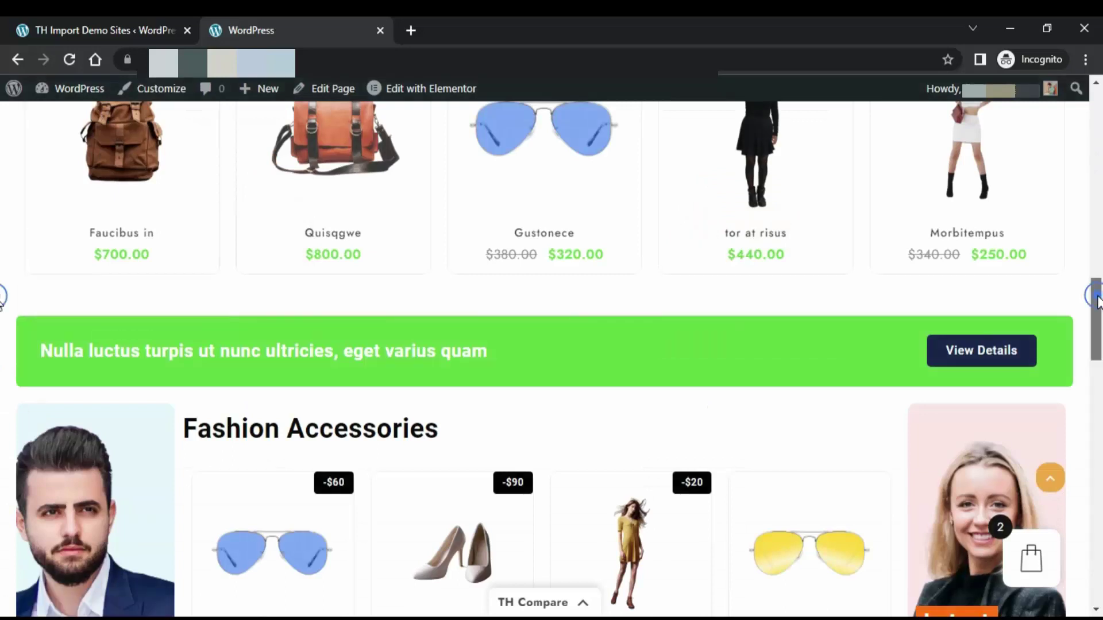
pyautogui.moveTo(1098, 299); pyautogui.dragTo(1098, 110)
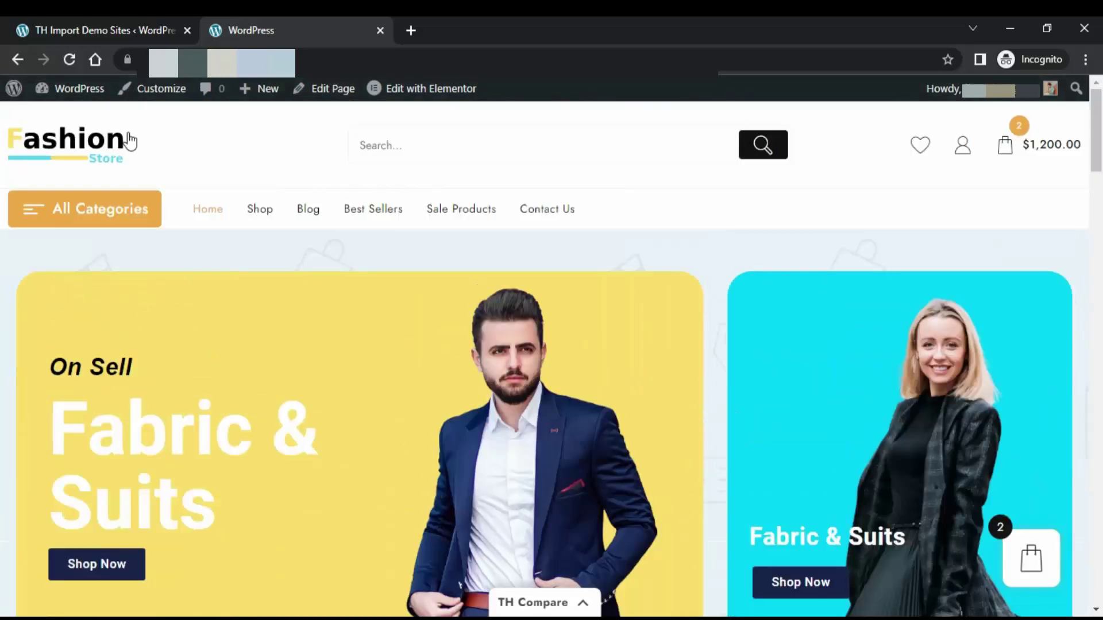